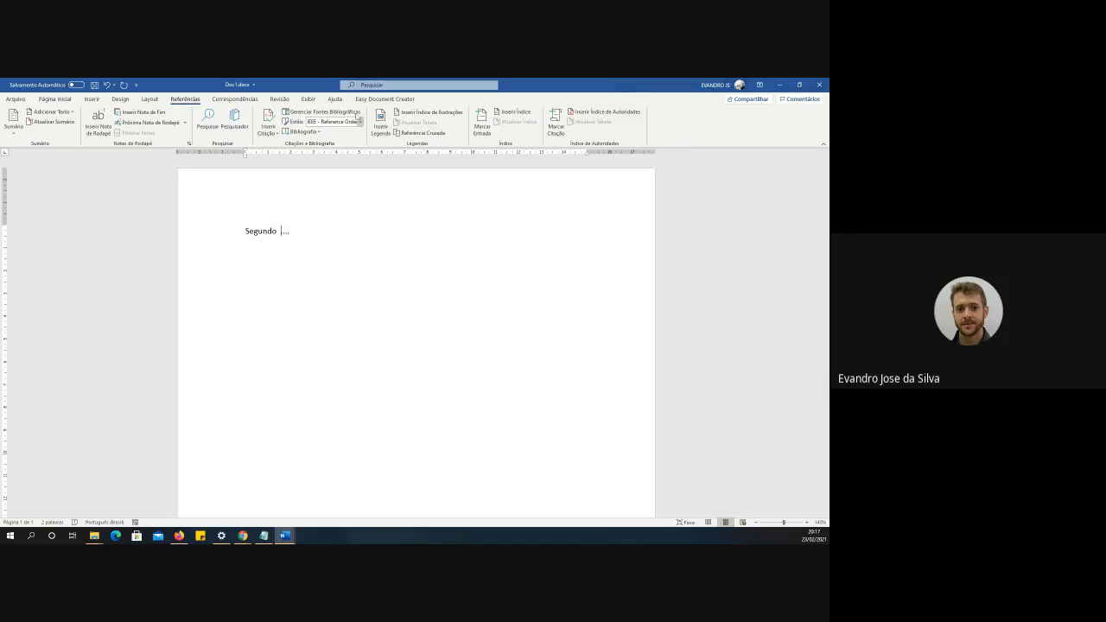
- Open the bibliographic source manager, and switch to the ScienceDirect article in Firefox
left_click(349, 113)
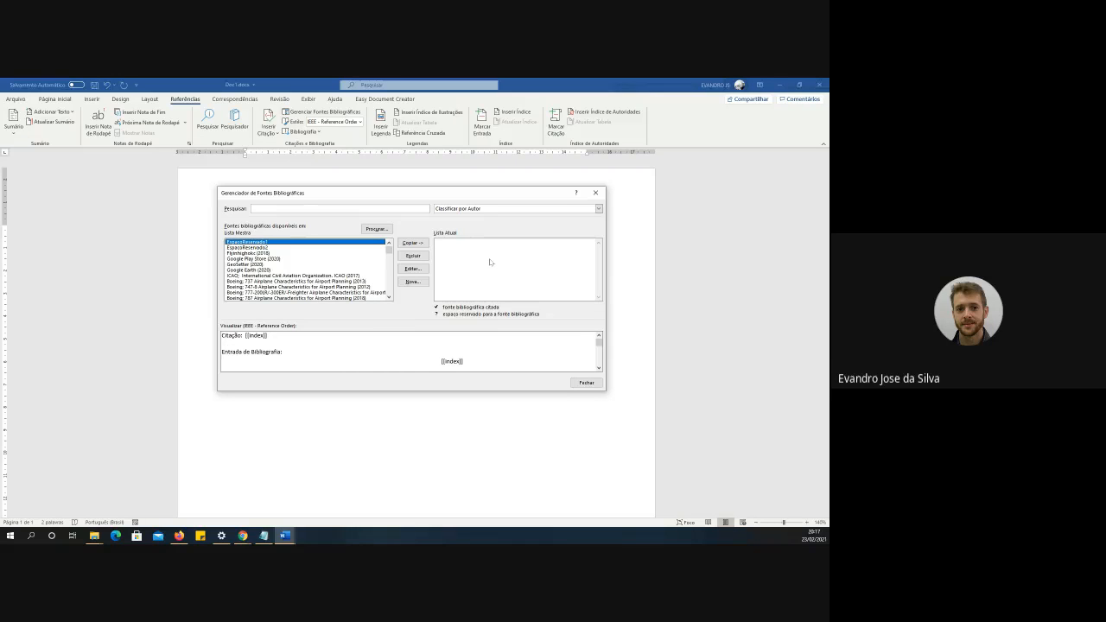
key("alt+Tab")
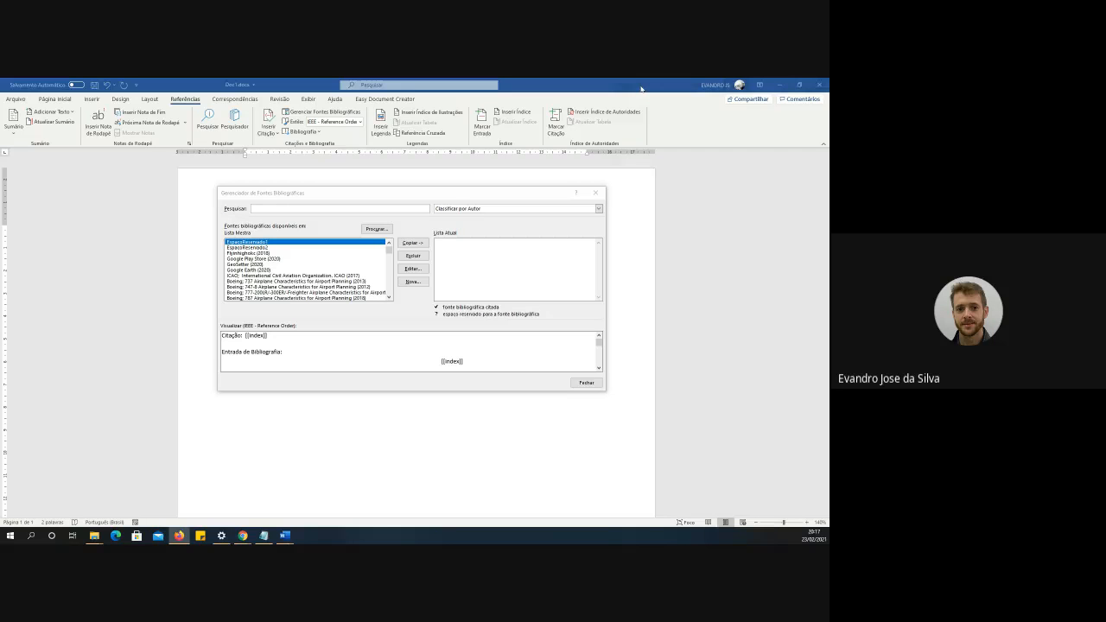
key("alt+Tab")
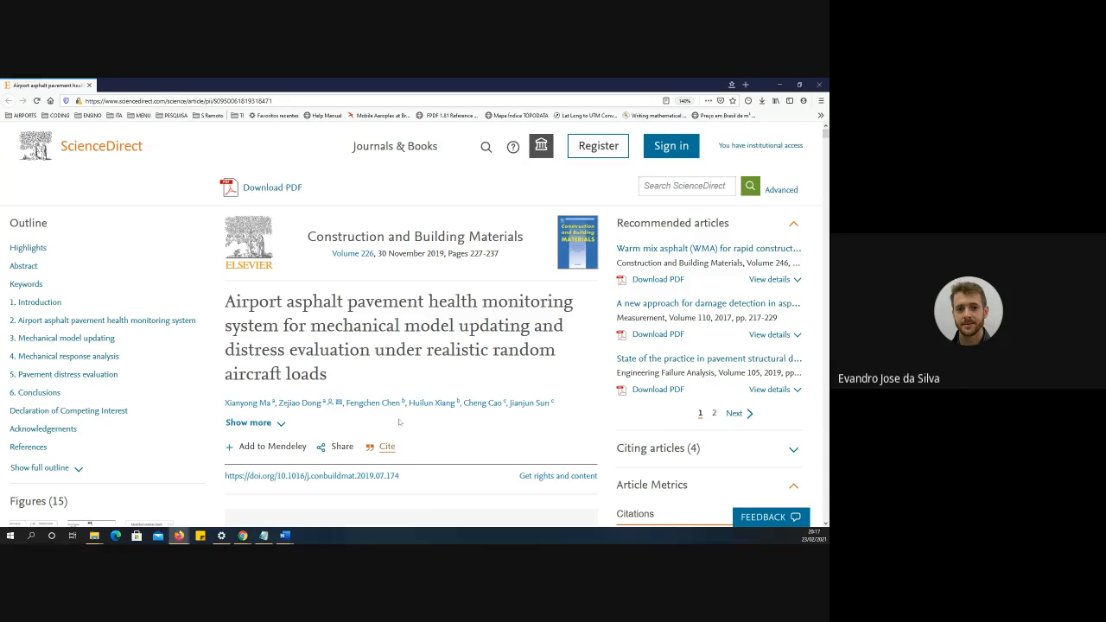
- Export the airport asphalt pavement article's citation as text and save the file
scroll(436, 468, "down", 1)
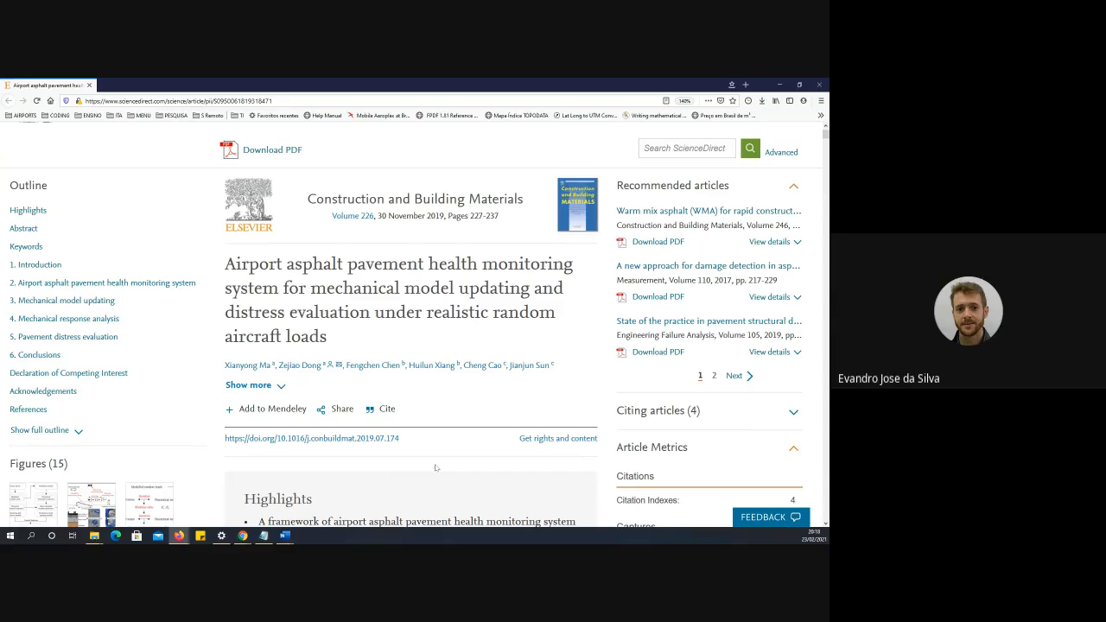
scroll(389, 386, "down", 1)
left_click(389, 387)
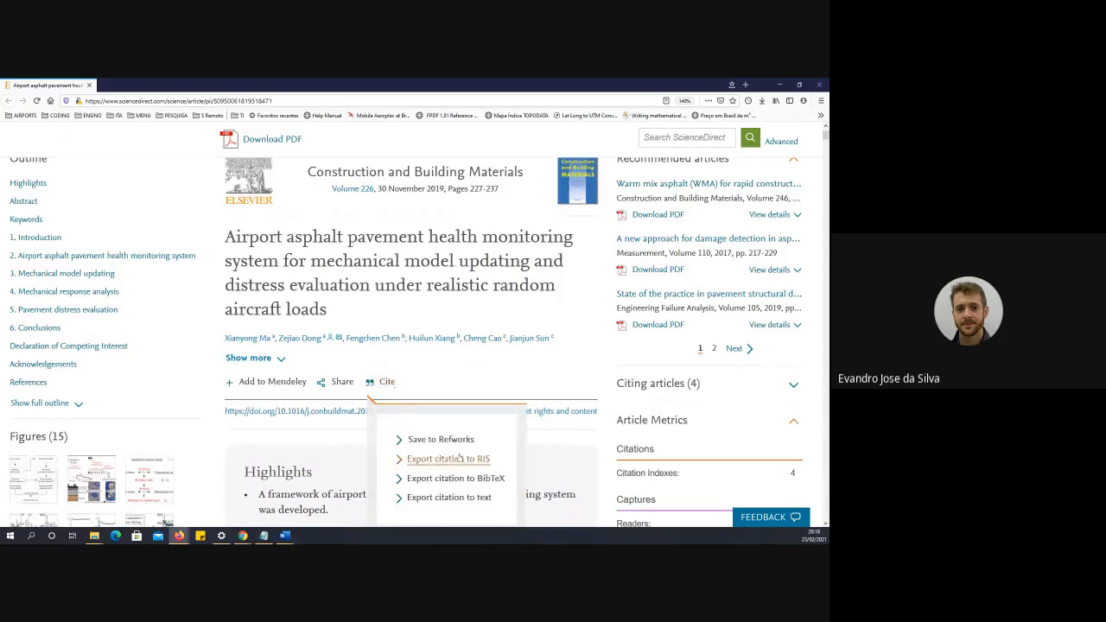
left_click(471, 494)
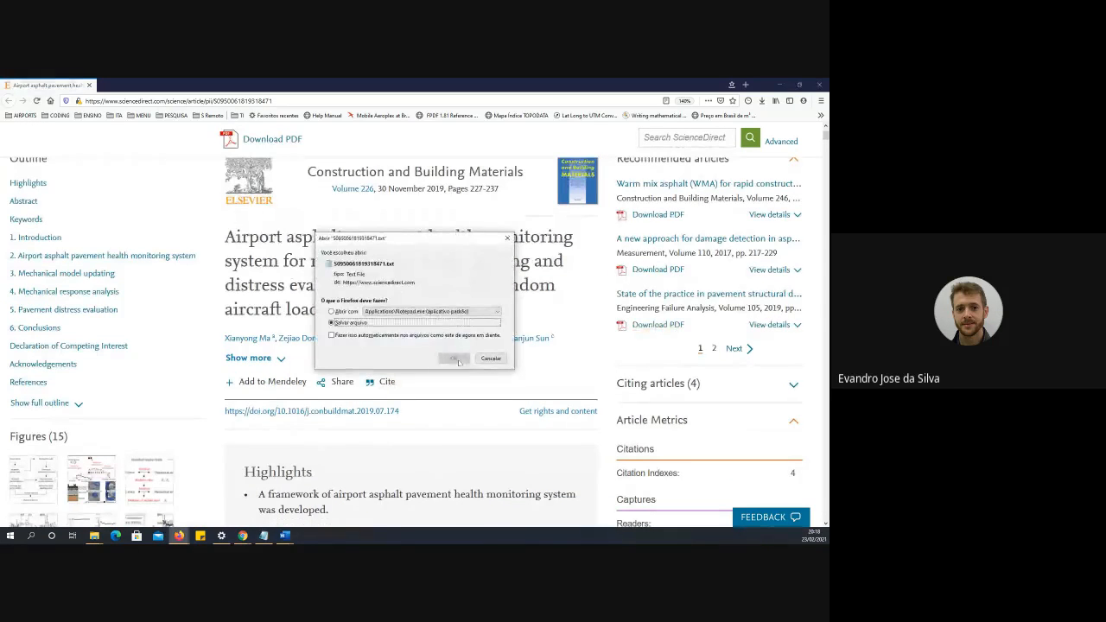
left_click(452, 359)
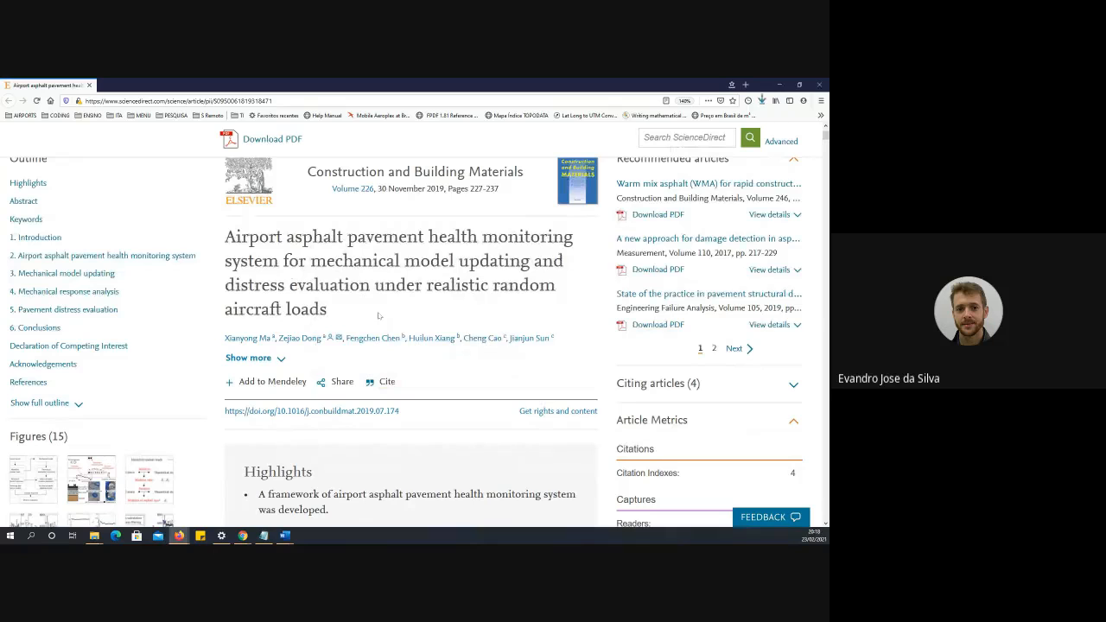
- Open the downloaded citation file S0950061819318471.txt in Notepad and bring it up over the Word document
left_click(761, 100)
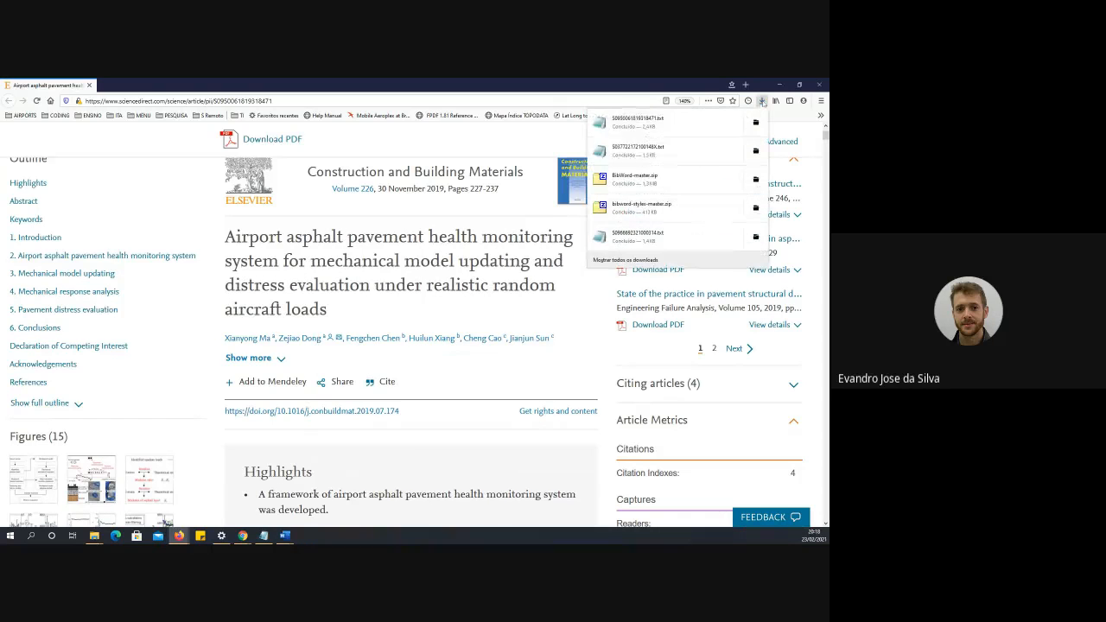
left_click(650, 124)
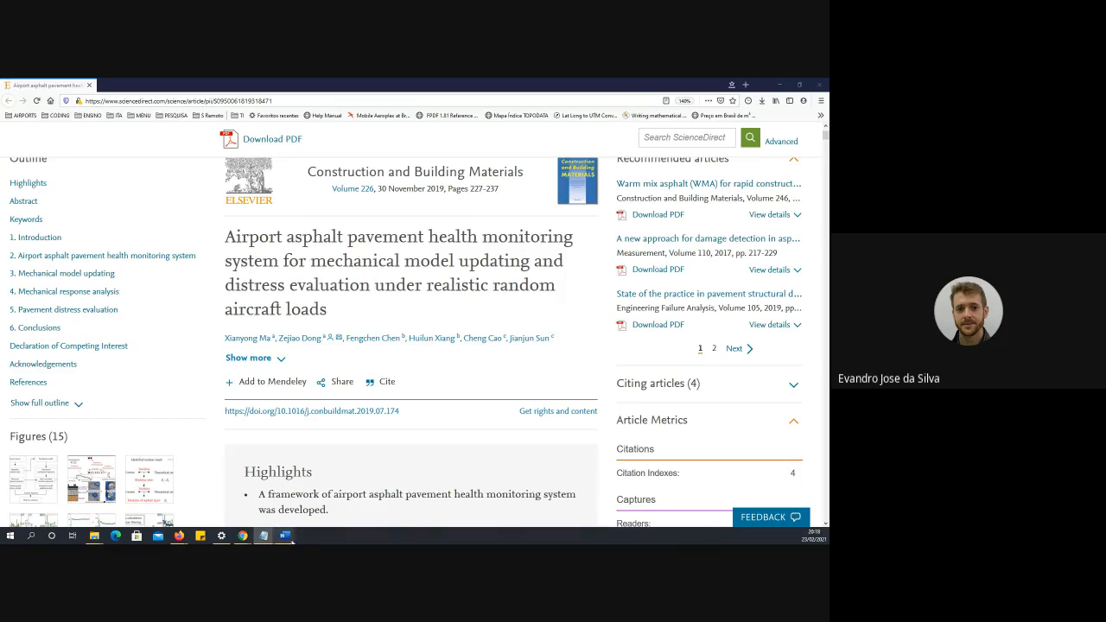
mouse_move(290, 541)
left_click(332, 497)
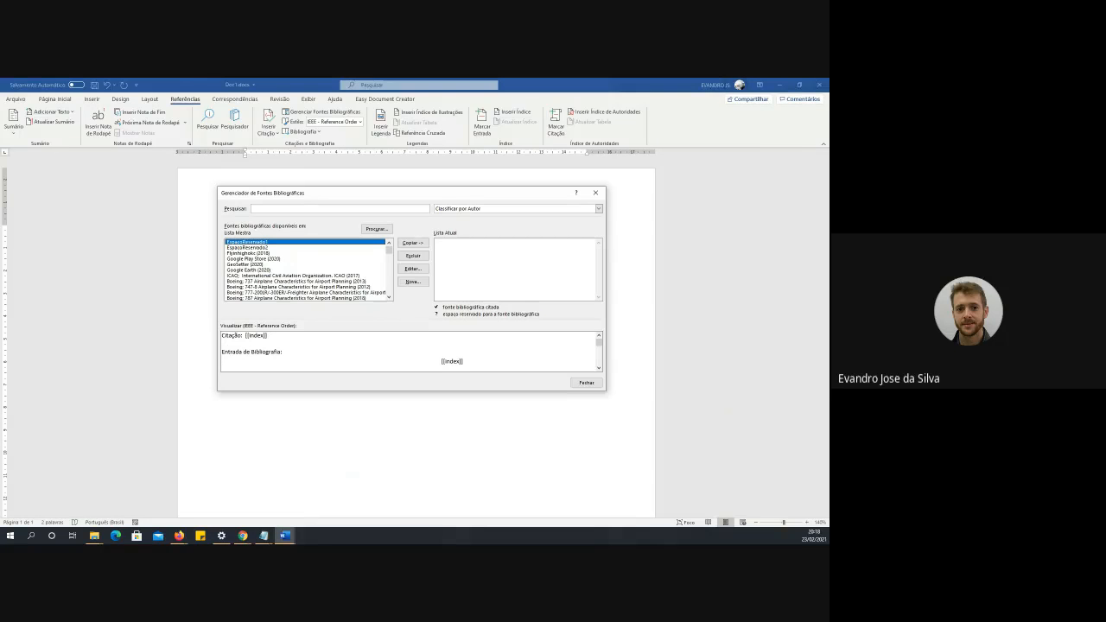
left_click(263, 536)
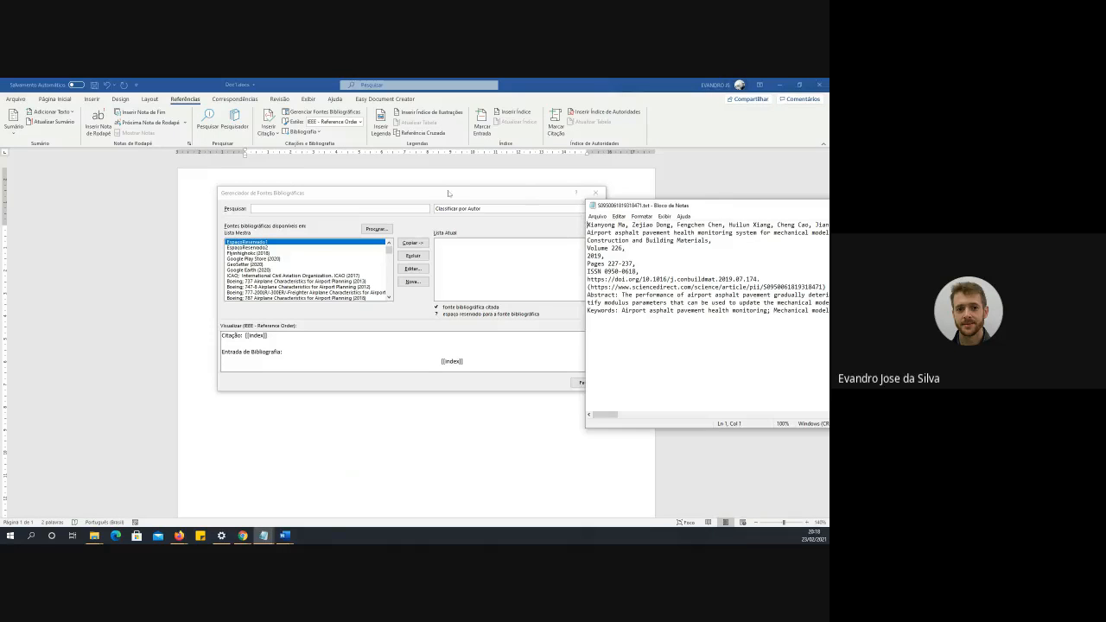
- Arrange the source manager and the citation text file side by side, with the text zoomed to 90%
left_click_drag(449, 193, 294, 195)
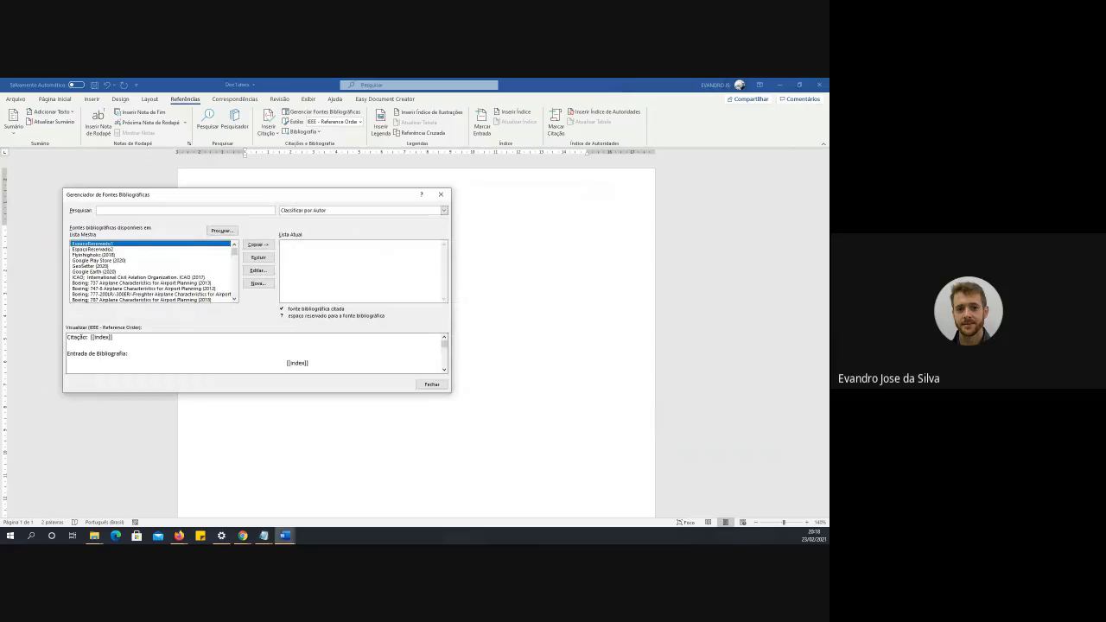
left_click(263, 535)
left_click_drag(761, 211, 649, 192)
left_click_drag(256, 195, 209, 182)
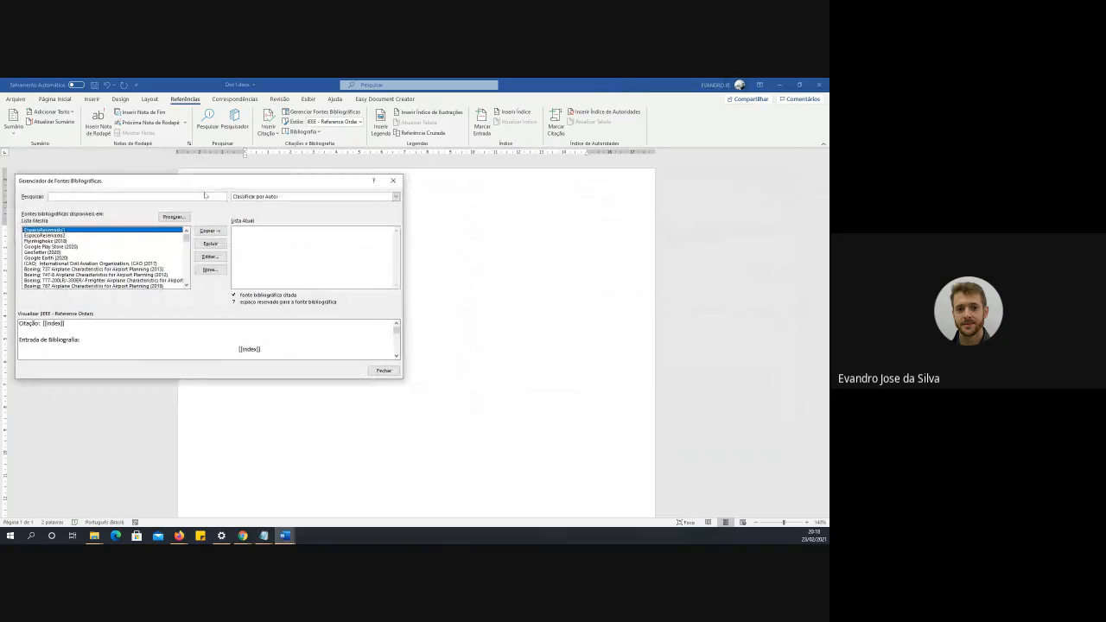
left_click(264, 536)
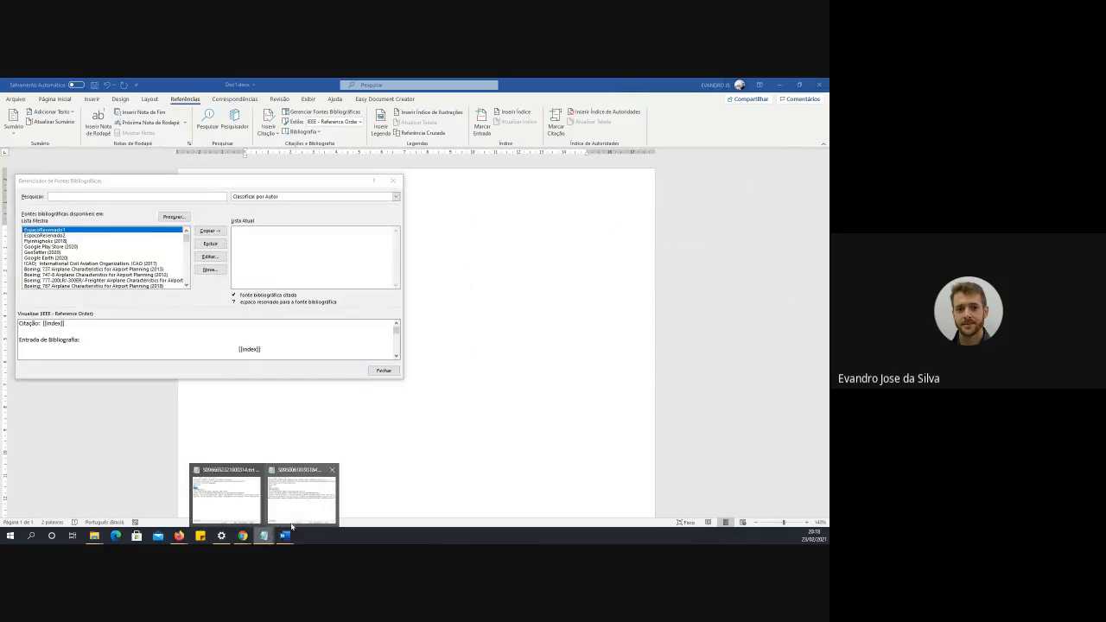
left_click(323, 509)
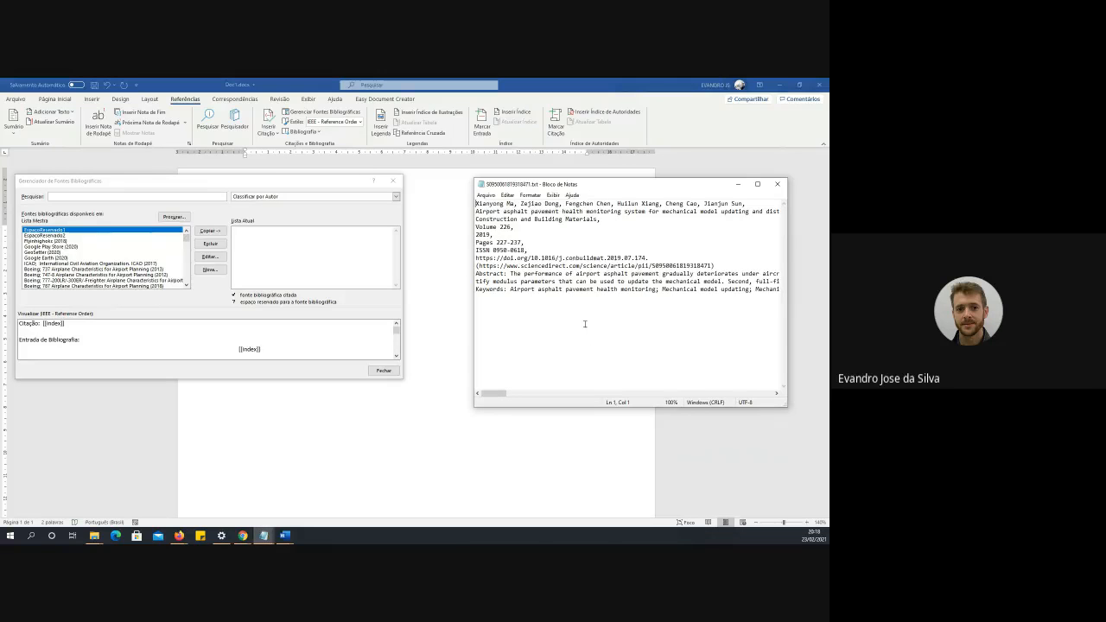
left_click(624, 311)
scroll(615, 298, "down", 1)
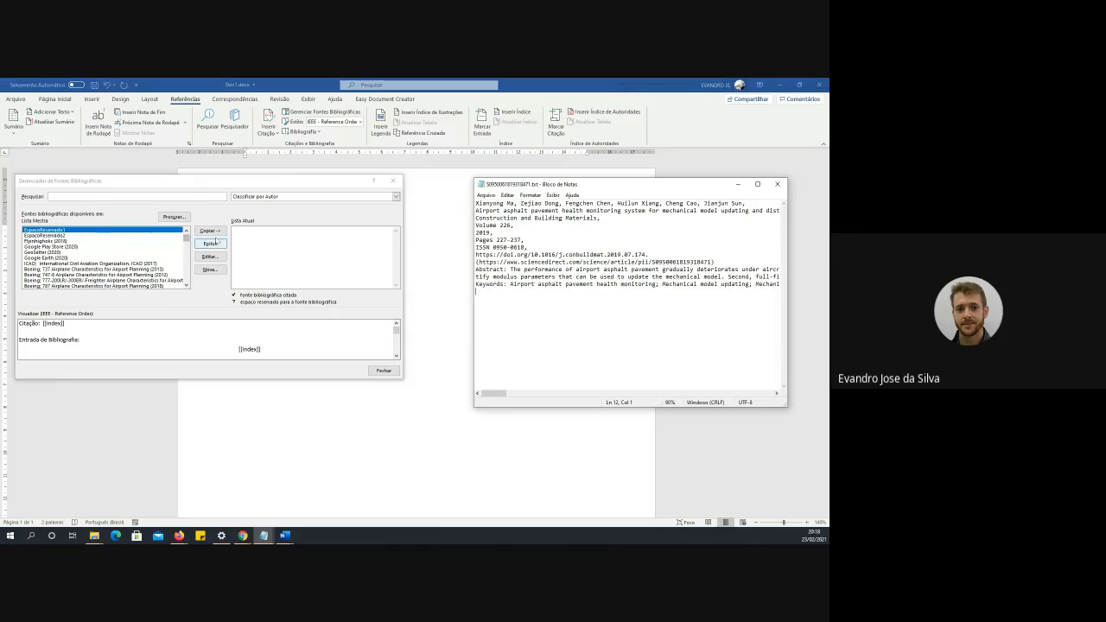
- Start a new bibliographic source in Word and place its form clear of the citation text in Notepad
left_click(213, 269)
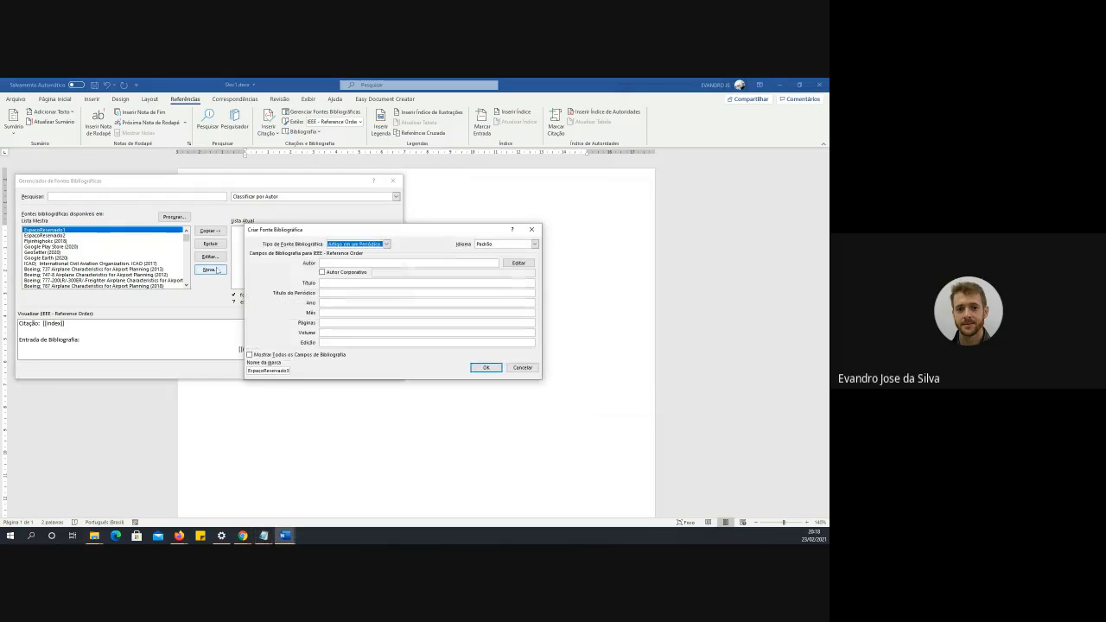
left_click_drag(436, 231, 293, 284)
left_click(264, 535)
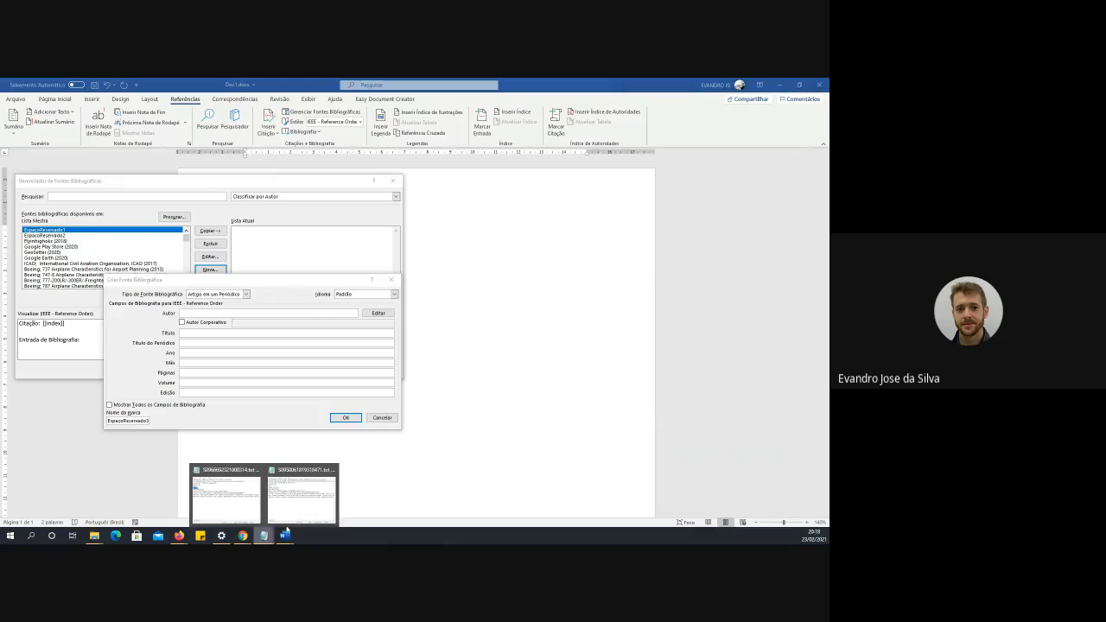
left_click(300, 492)
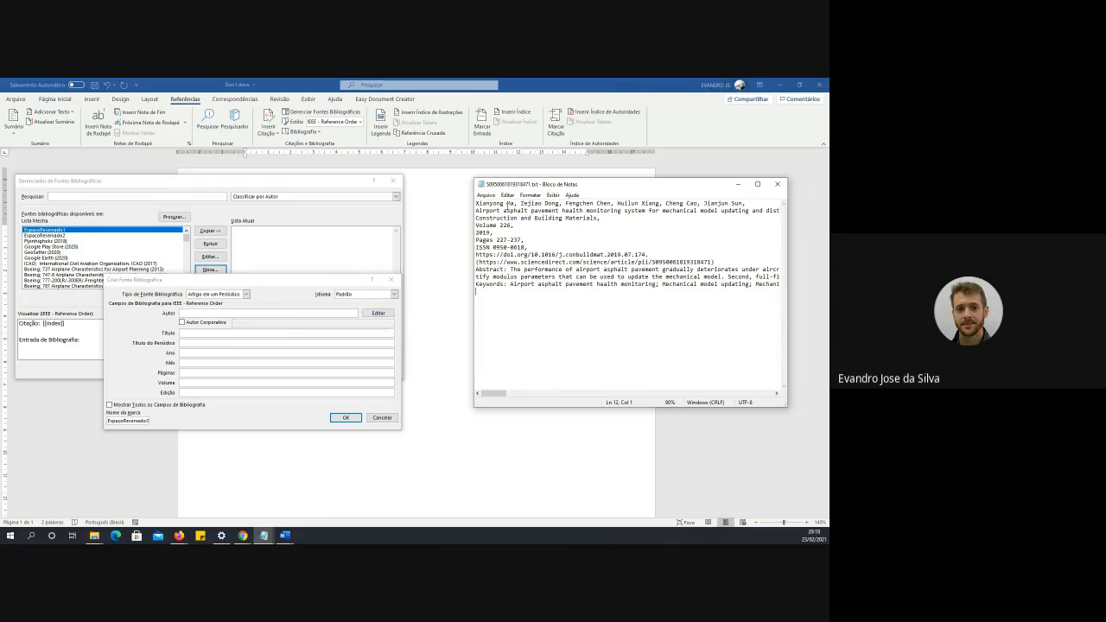
- Add an author to the new source by entering the author's surname and first name
double_click(510, 204)
left_click(378, 312)
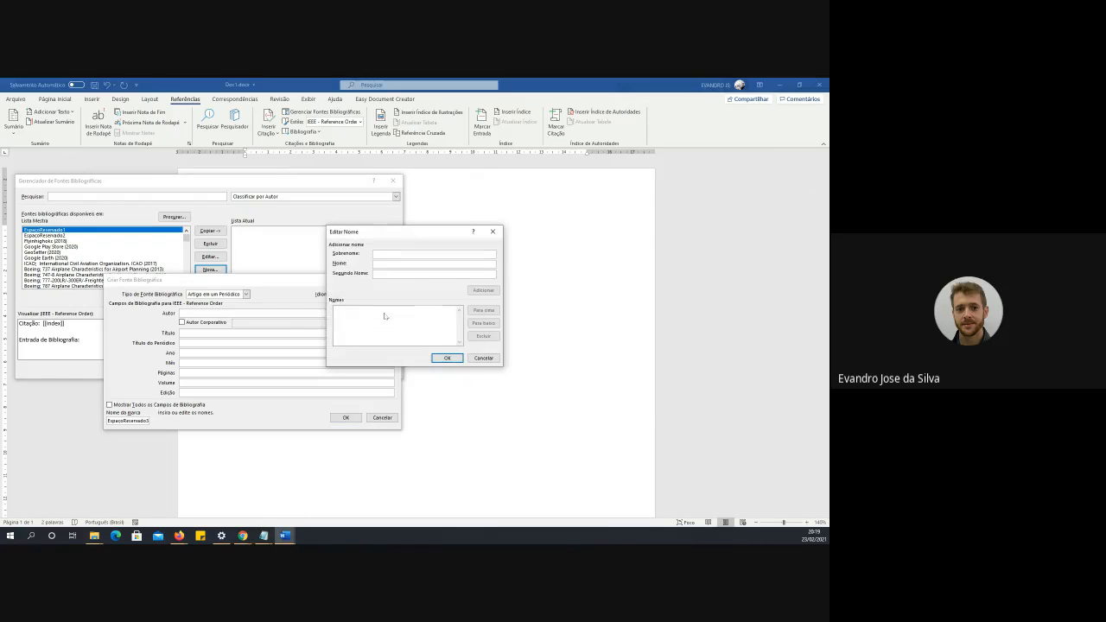
left_click(379, 254)
type("Silva, Evandro")
left_click(484, 290)
left_click(447, 358)
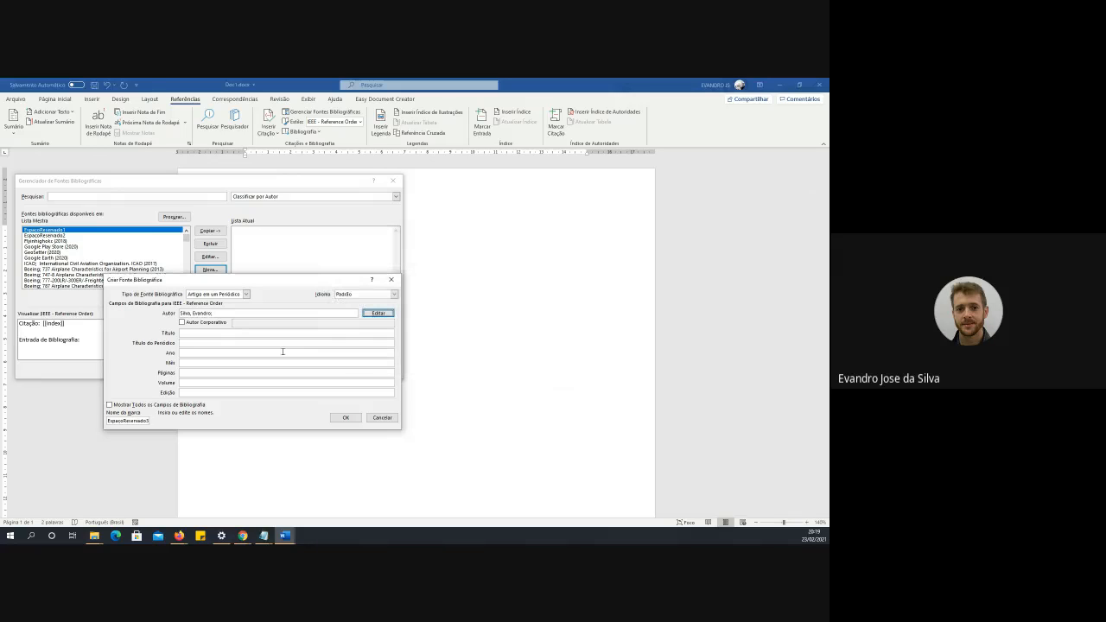
- Move the article title, without its trailing comma, from the citation text file into the source's title field
left_click(264, 535)
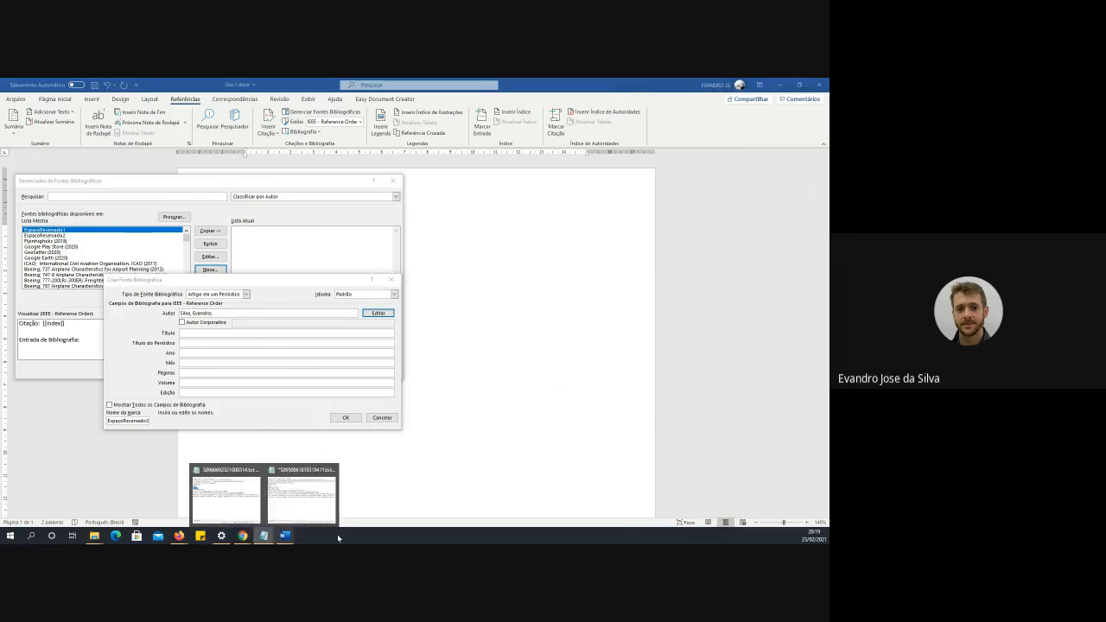
left_click(296, 510)
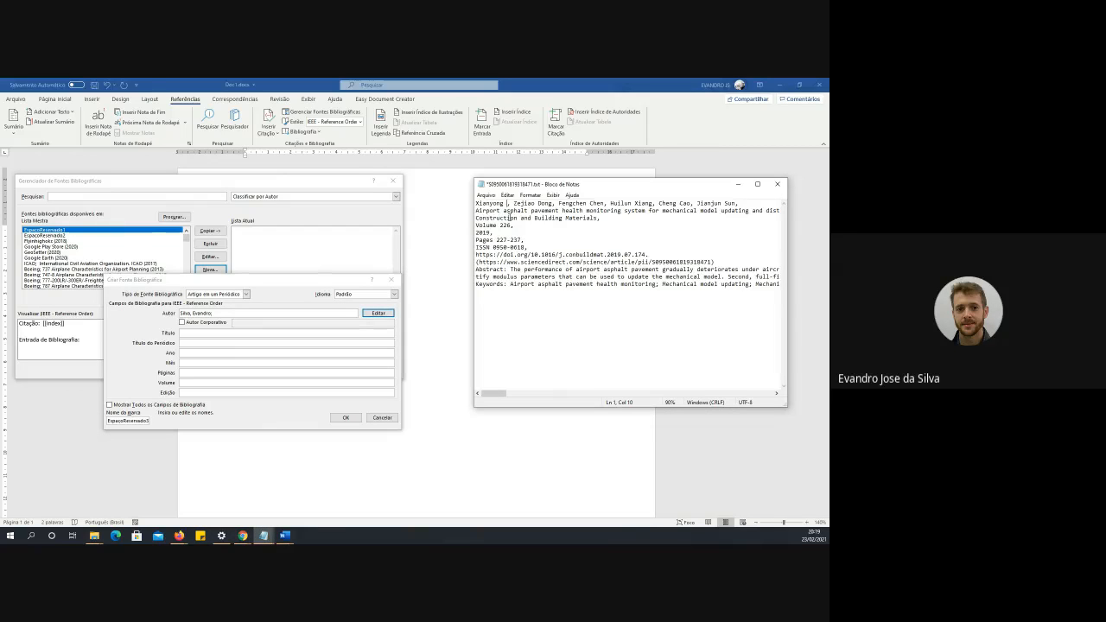
left_click(476, 211)
left_click_drag(476, 211, 763, 211)
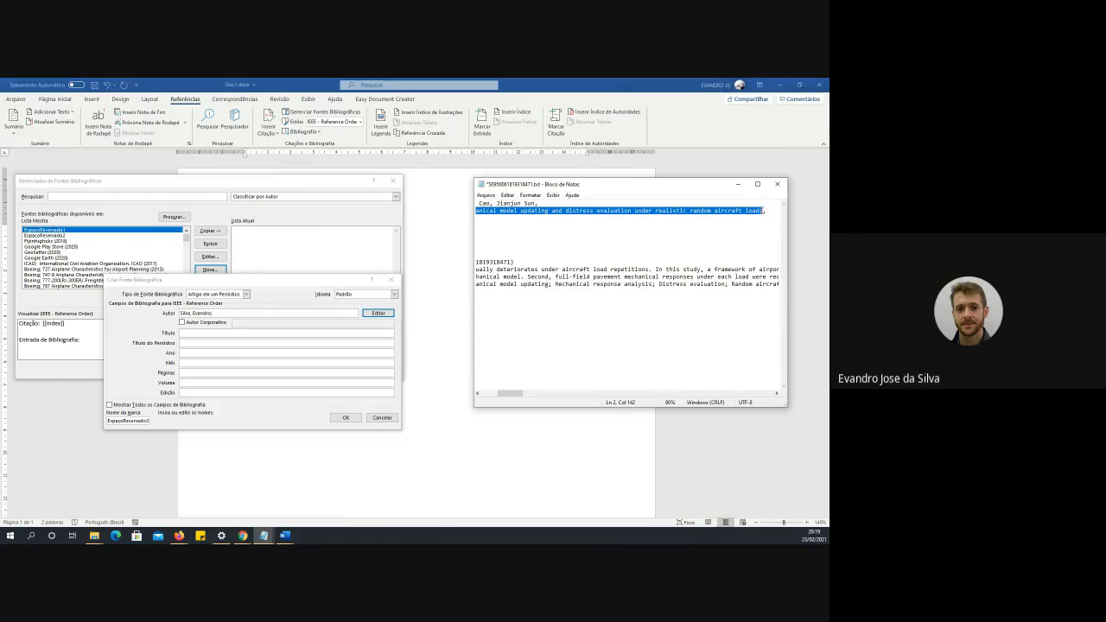
key("ctrl+x")
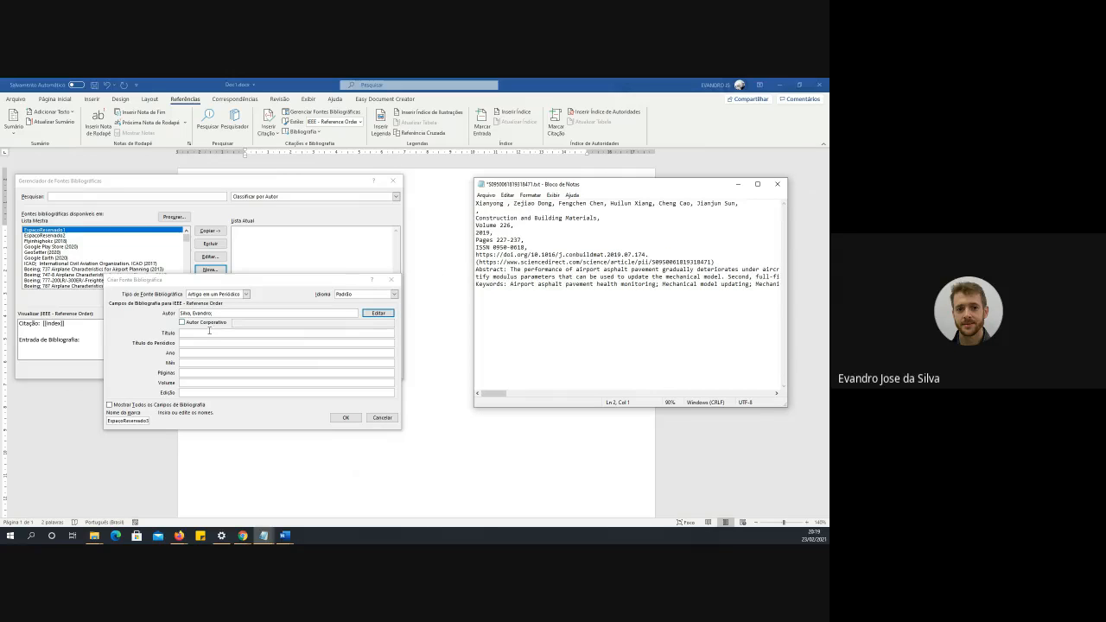
left_click(197, 335)
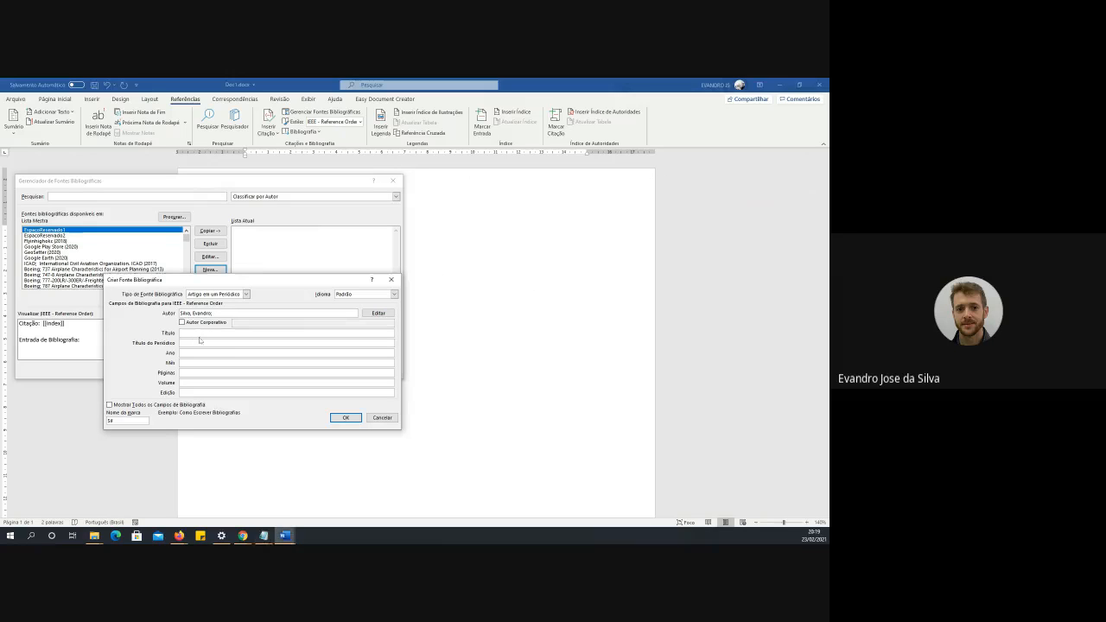
key("ctrl+v")
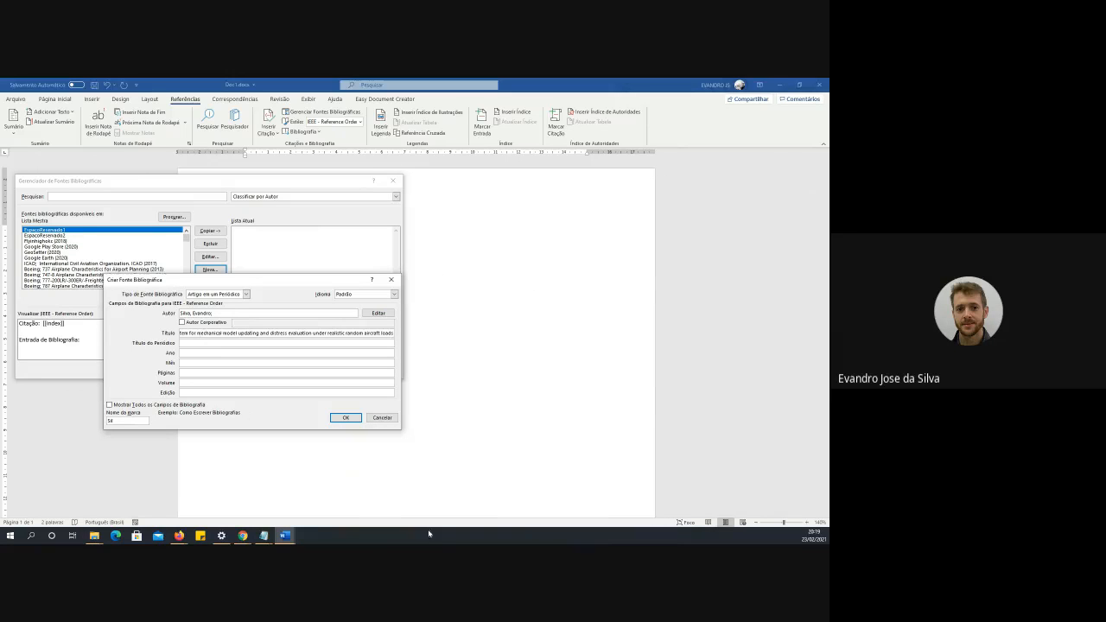
- Move the journal name "Construction and Building Materials" from the citation text file into the source's journal title field
left_click(264, 536)
left_click(301, 497)
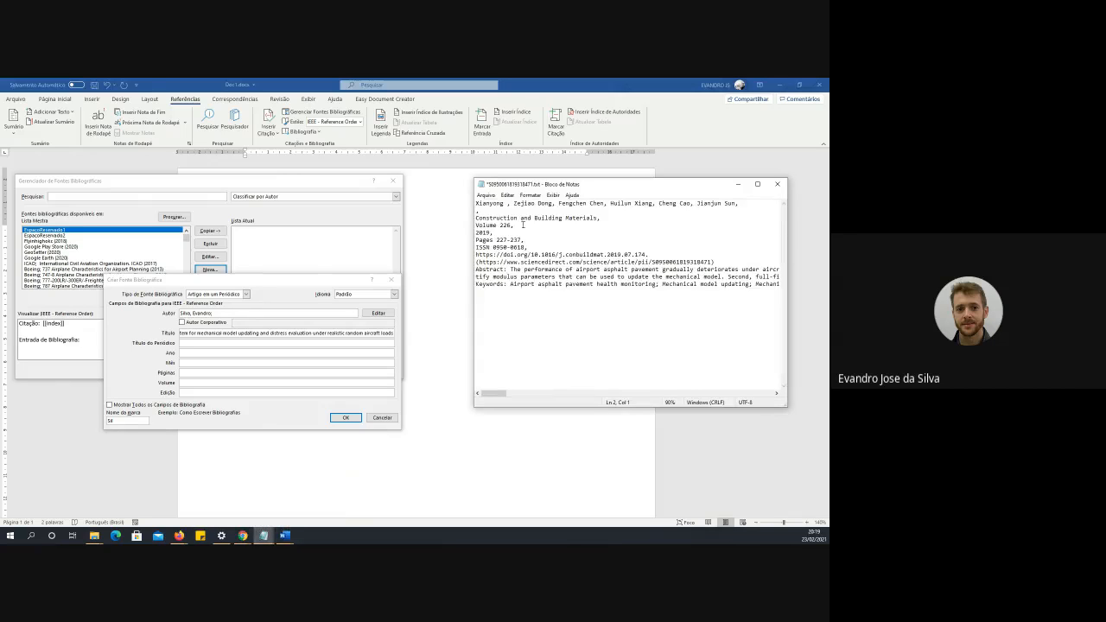
left_click_drag(599, 221, 451, 233)
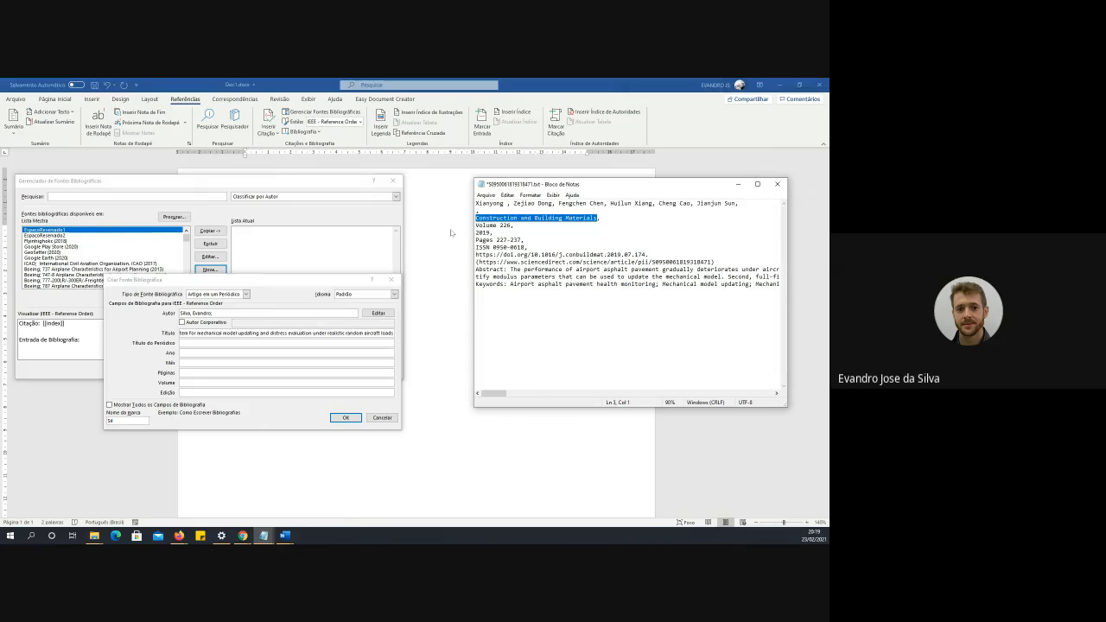
key("ctrl+x")
left_click(202, 343)
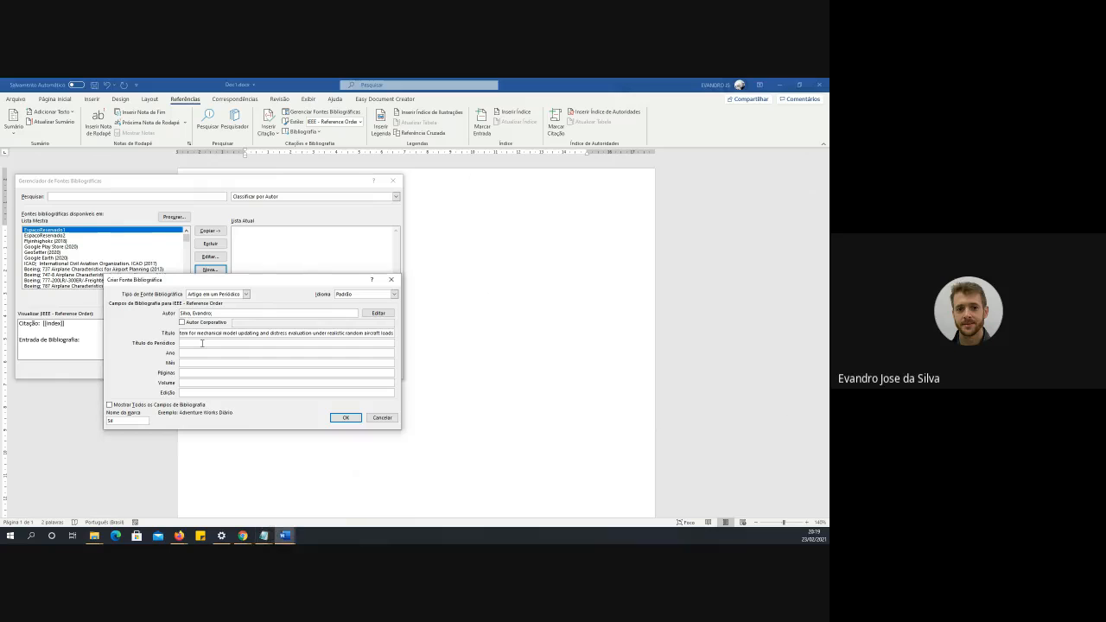
key("ctrl+v")
- Check the citation text file for the publication year and set the source's year to 2019
left_click(264, 536)
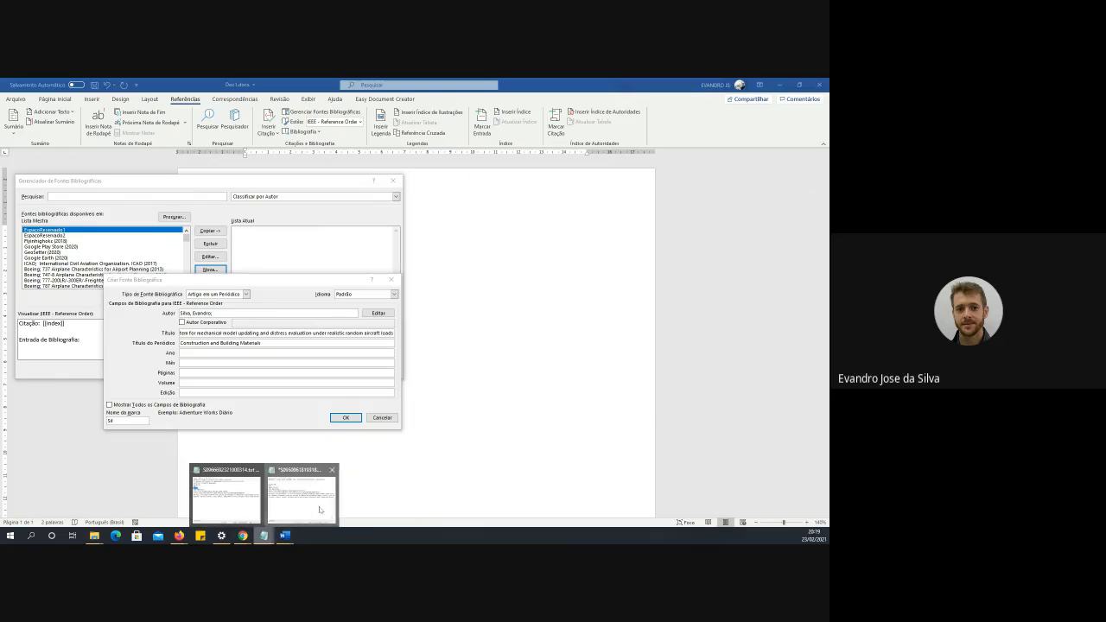
left_click(320, 510)
left_click(737, 184)
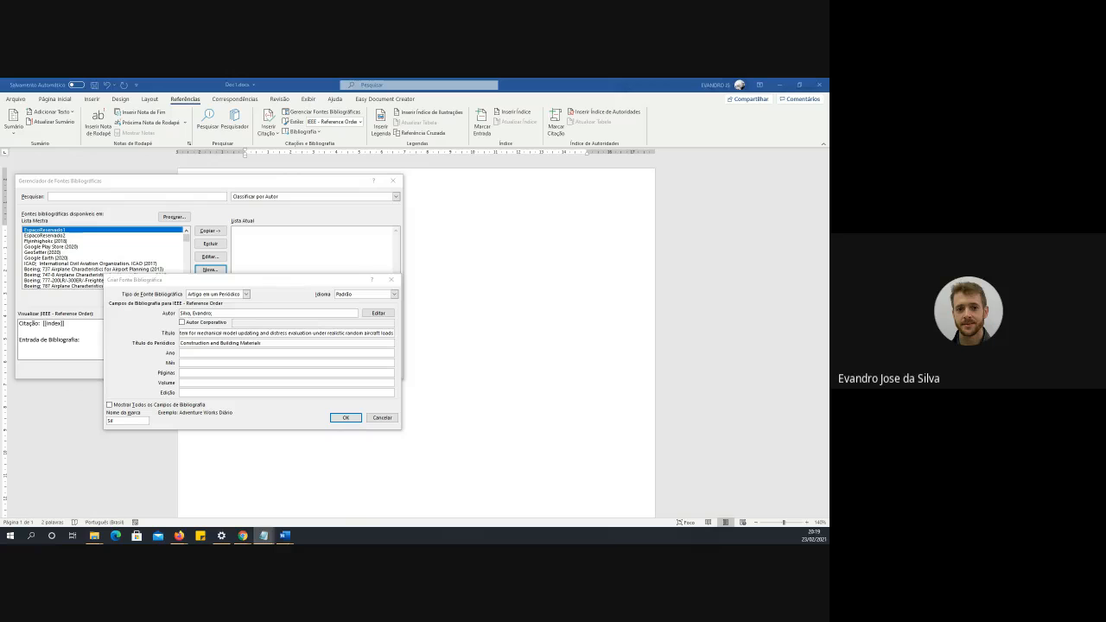
left_click(194, 353)
type("2019")
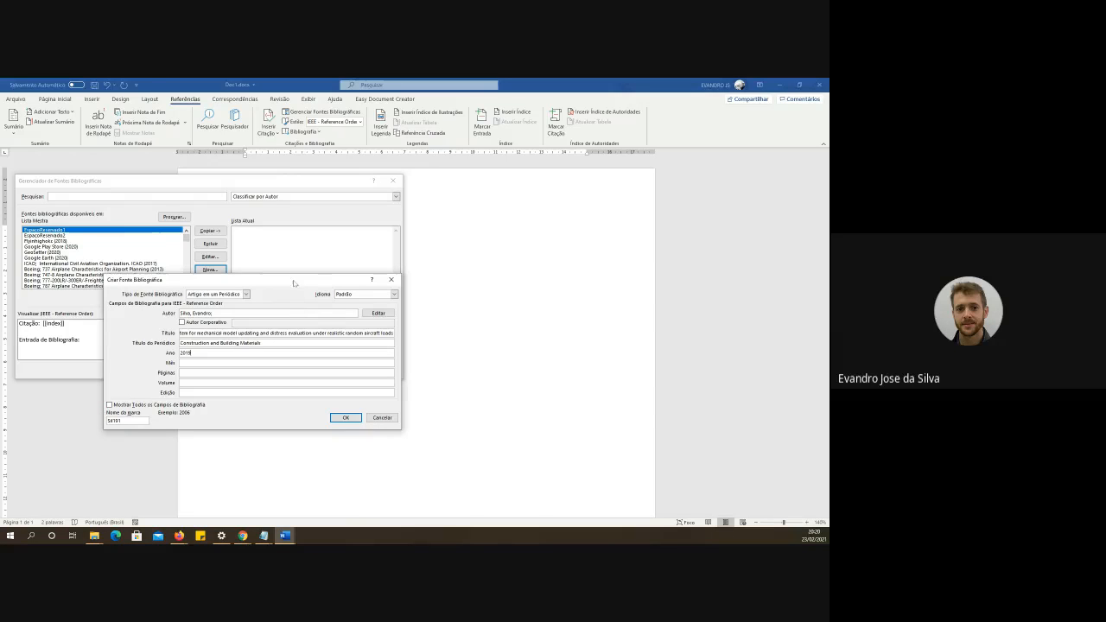
- Show all bibliography fields for the new source and transfer the page range 227-237 from the citation text file
left_click_drag(294, 278, 310, 187)
left_click(126, 314)
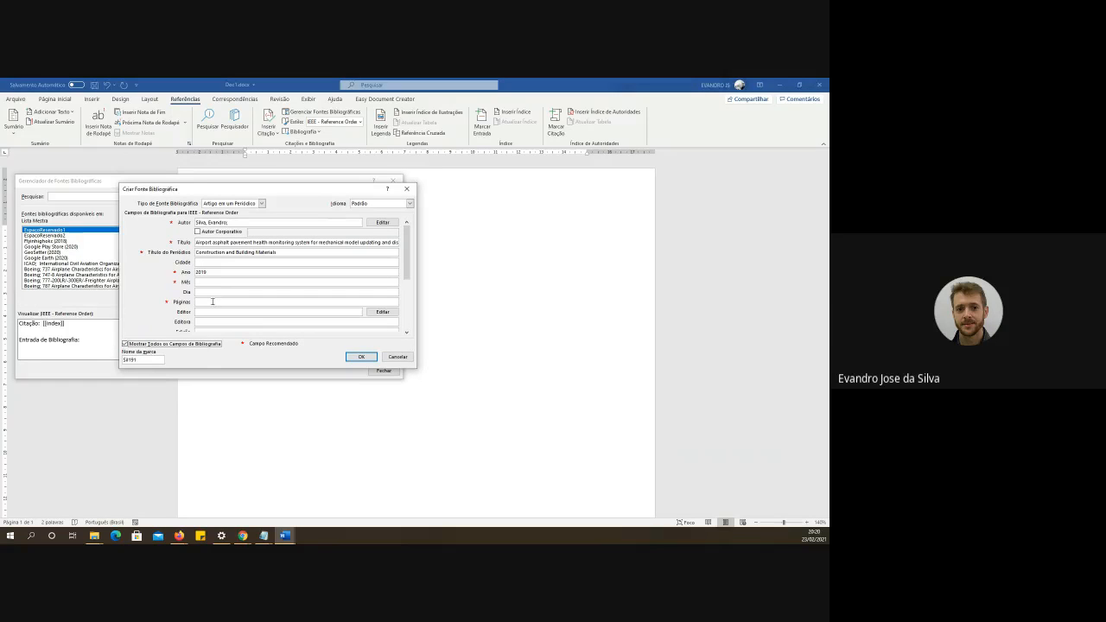
left_click(212, 301)
key("alt+Tab")
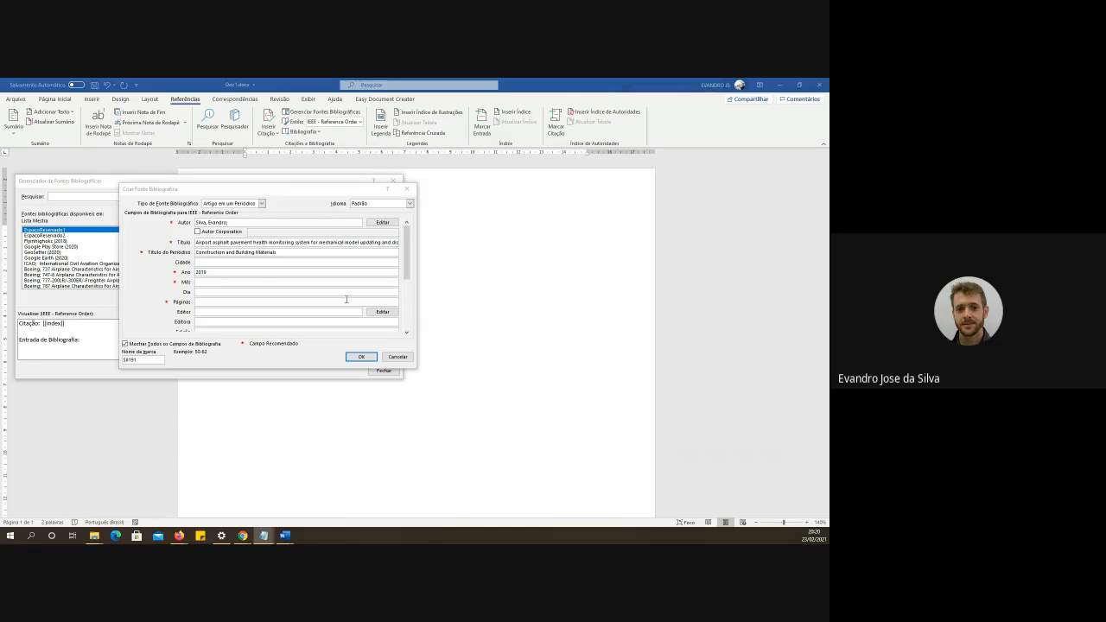
left_click(204, 302)
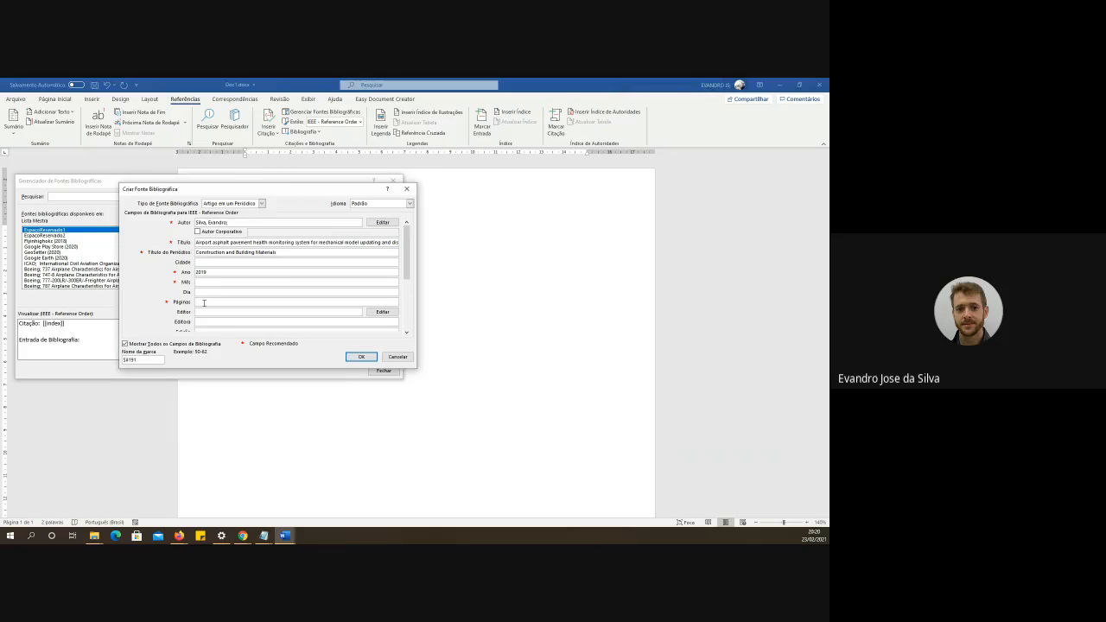
key("ctrl+v")
- Look up the volume in the citation text file and set the source's volume to 226
left_click_drag(406, 263, 404, 275)
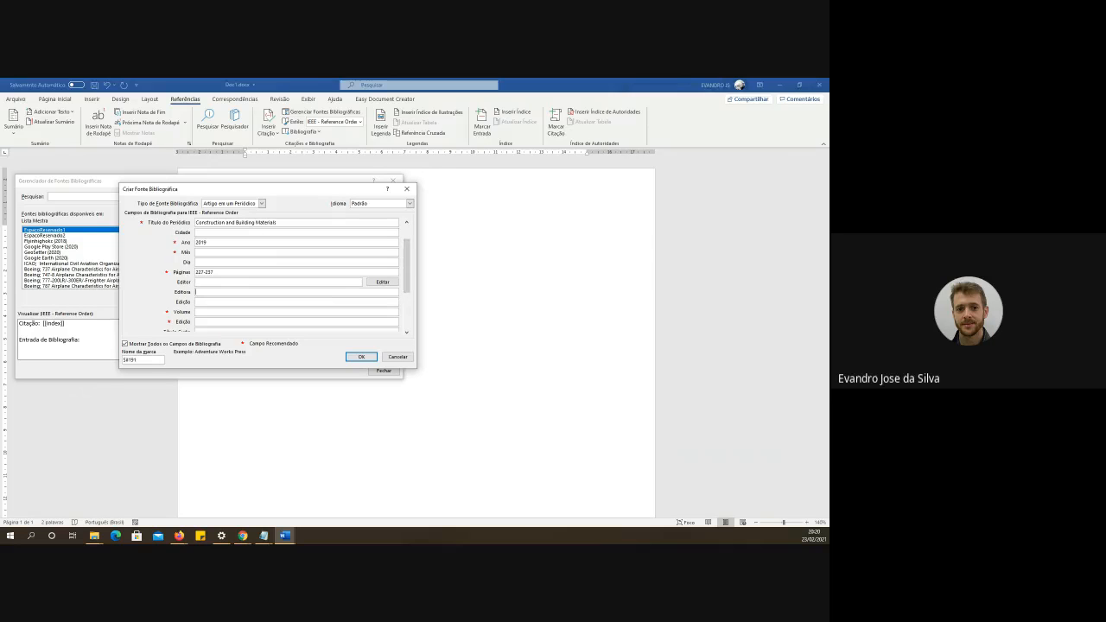
key("alt+Tab")
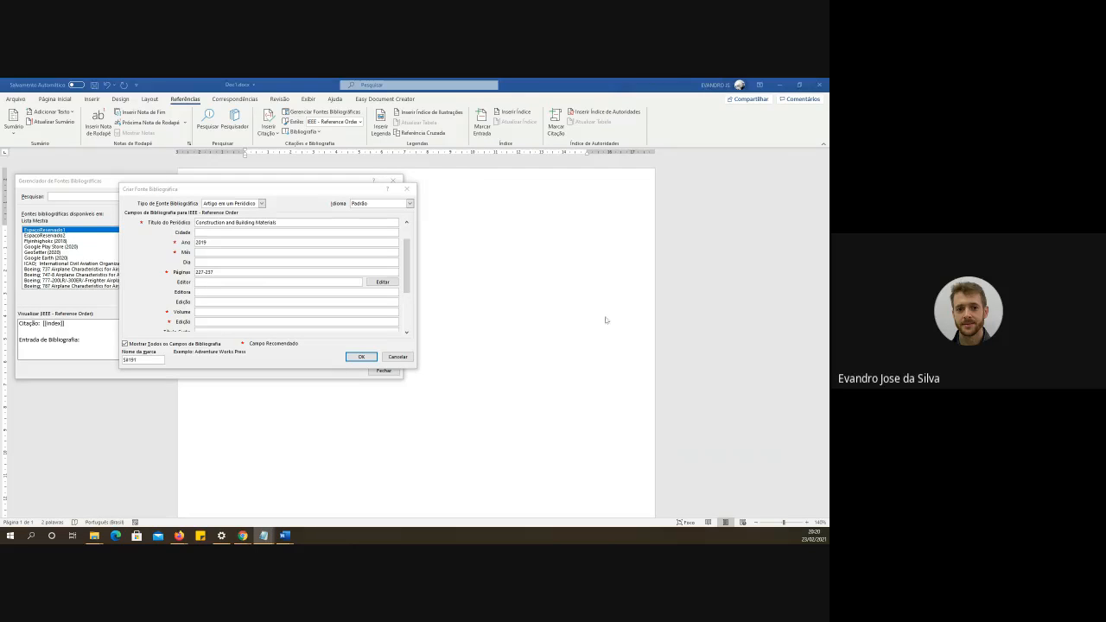
left_click(219, 311)
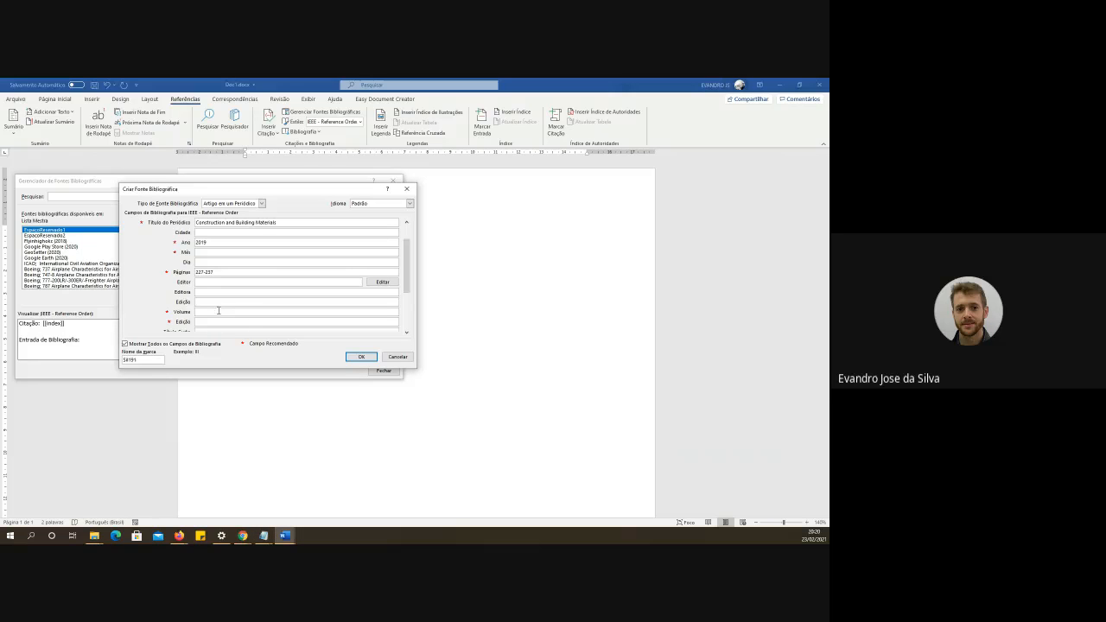
type("228")
- Copy the ISSN 0950-0618 from the citation text file into the source's standard number field
key("alt+Tab")
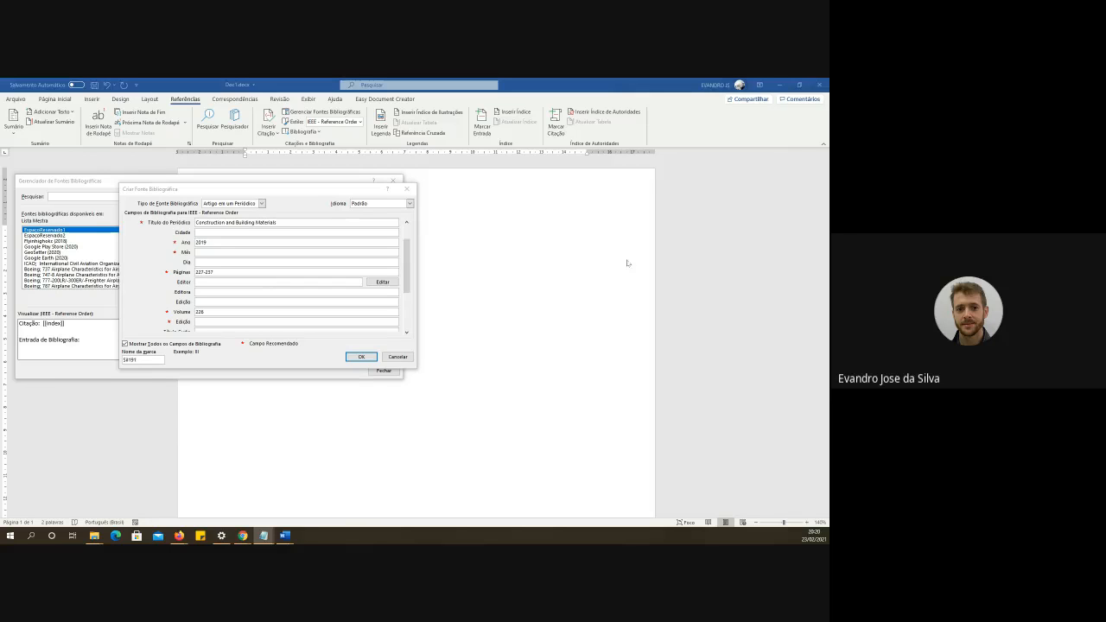
left_click_drag(406, 267, 403, 295)
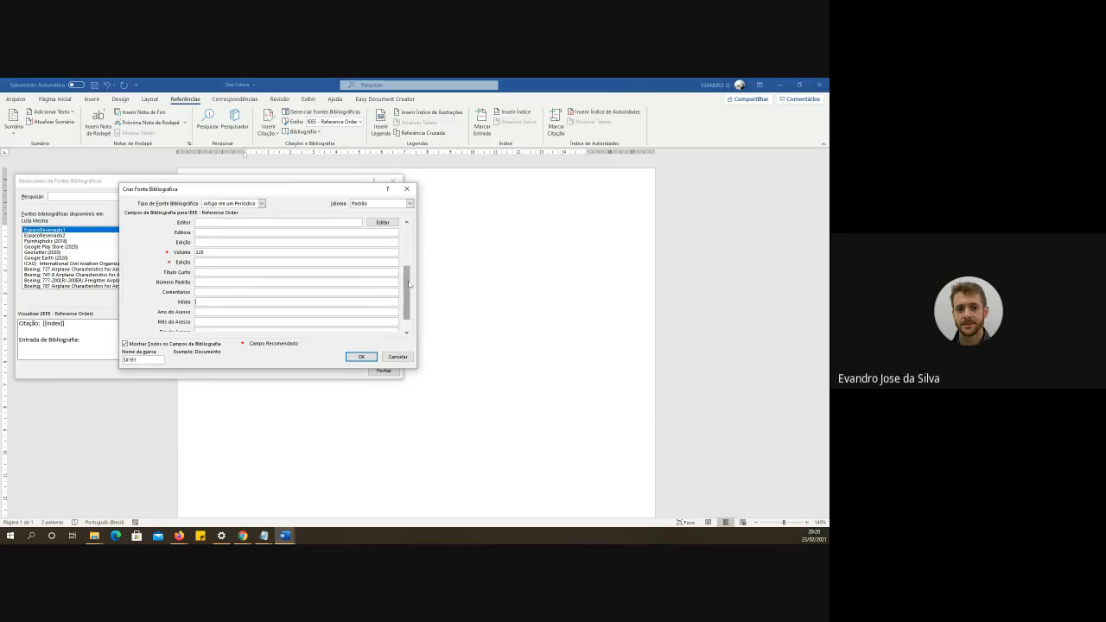
left_click_drag(409, 284, 408, 299)
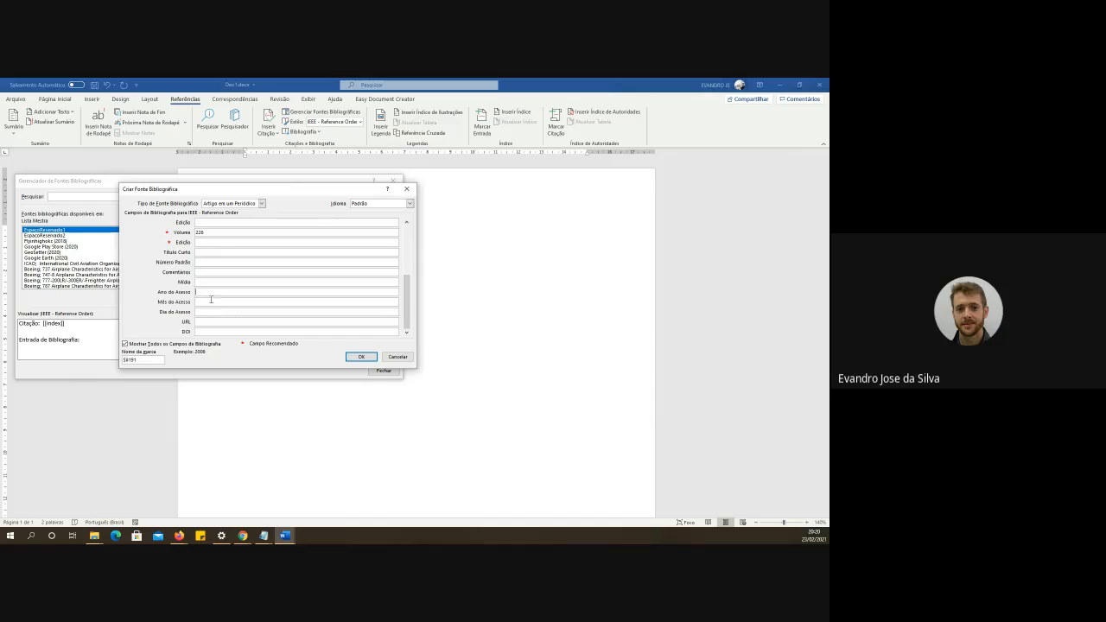
left_click(211, 262)
key("ctrl+v")
- Copy the DOI 10.1016/j.conbuildmat.2019.07.174 from the citation text file into the source's DOI field
left_click(264, 536)
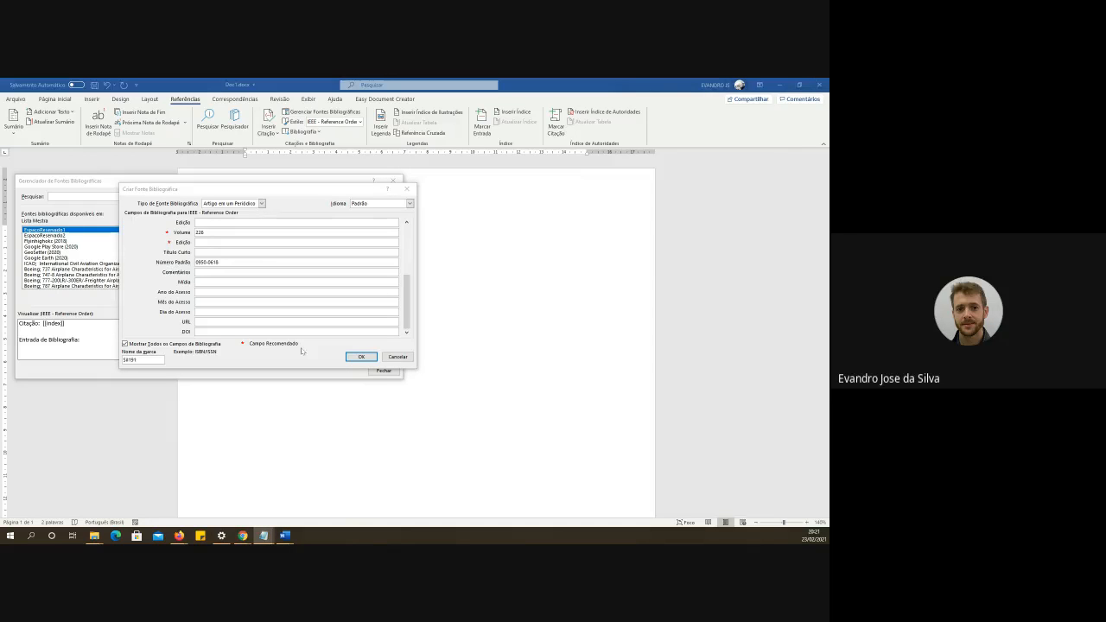
left_click(207, 331)
key("ctrl+v")
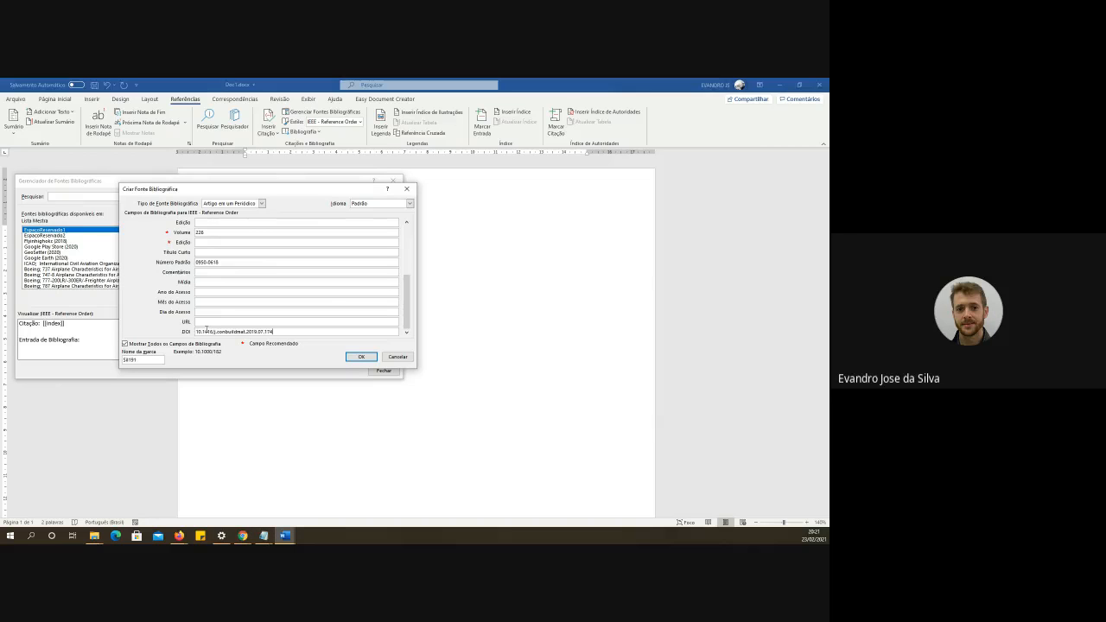
- Copy the web address of the article's ScienceDirect page from Firefox into the source's URL field in Word
left_click(208, 322)
key("alt+Tab")
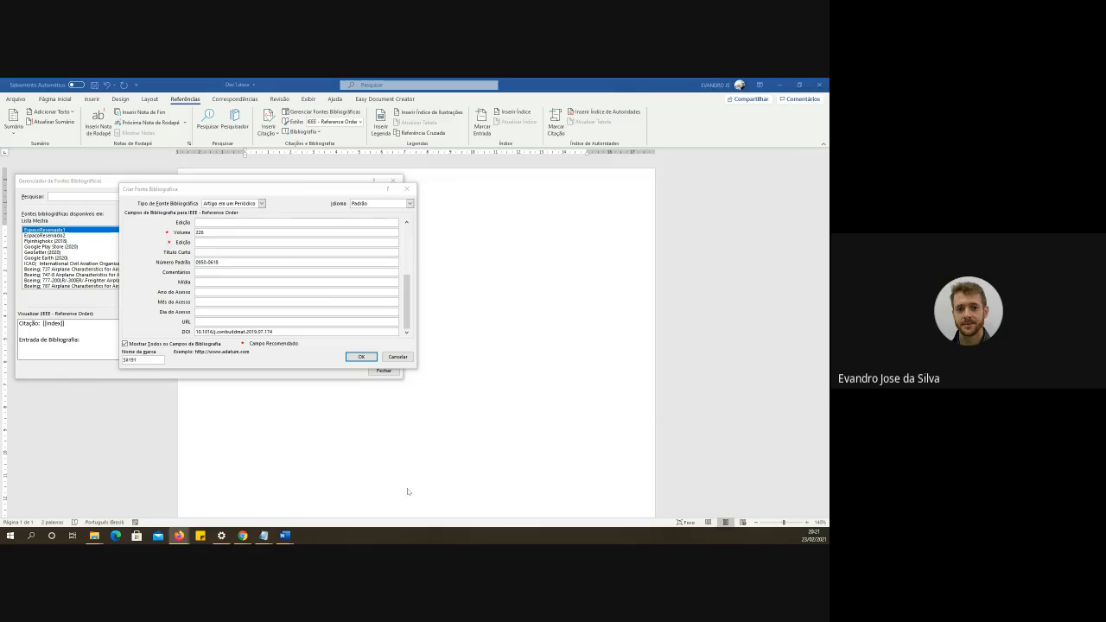
mouse_move(181, 538)
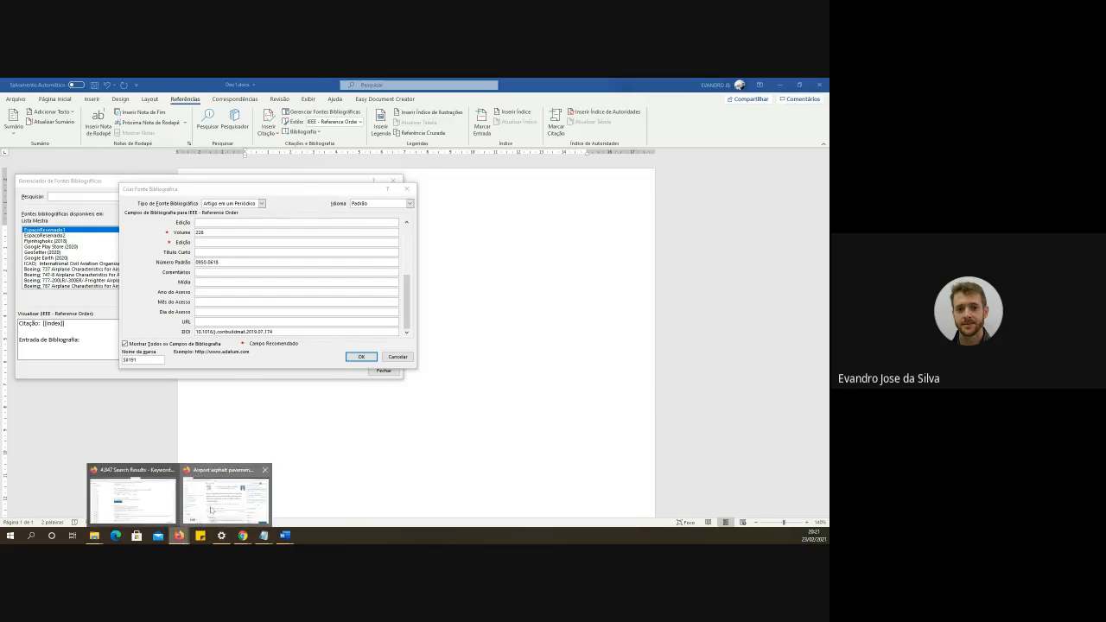
left_click(211, 511)
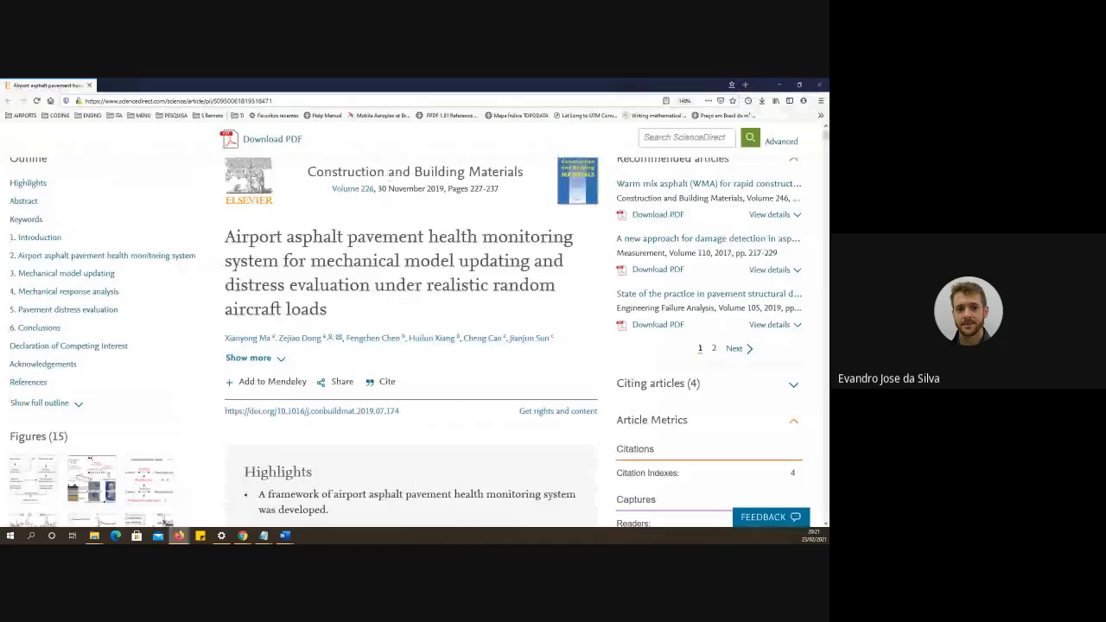
left_click(286, 99)
key("ctrl+c")
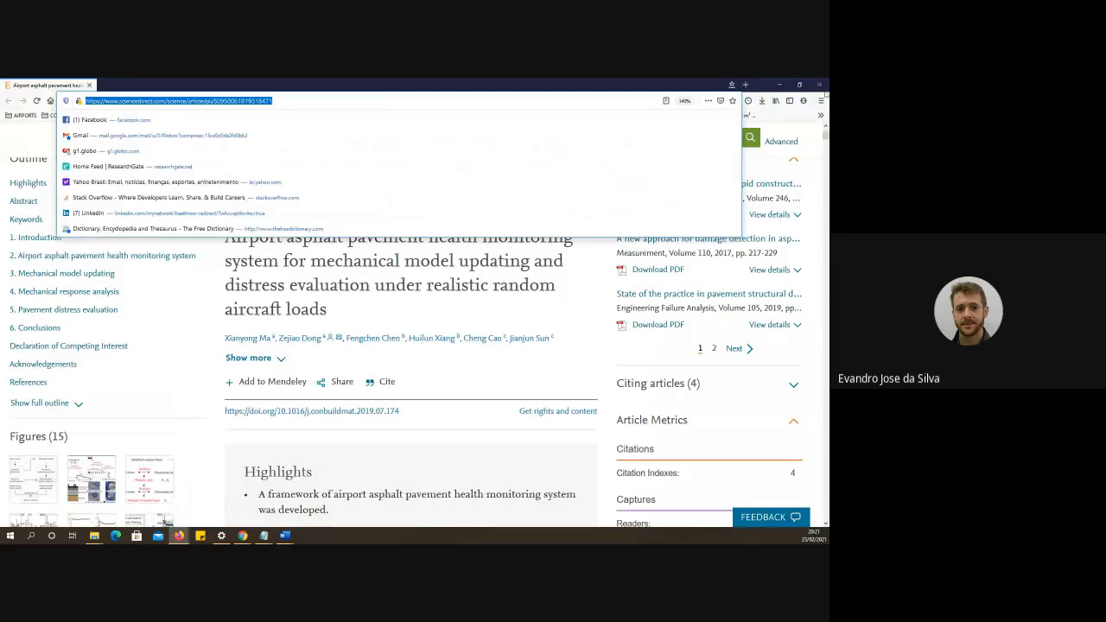
key("alt+Tab")
left_click(217, 322)
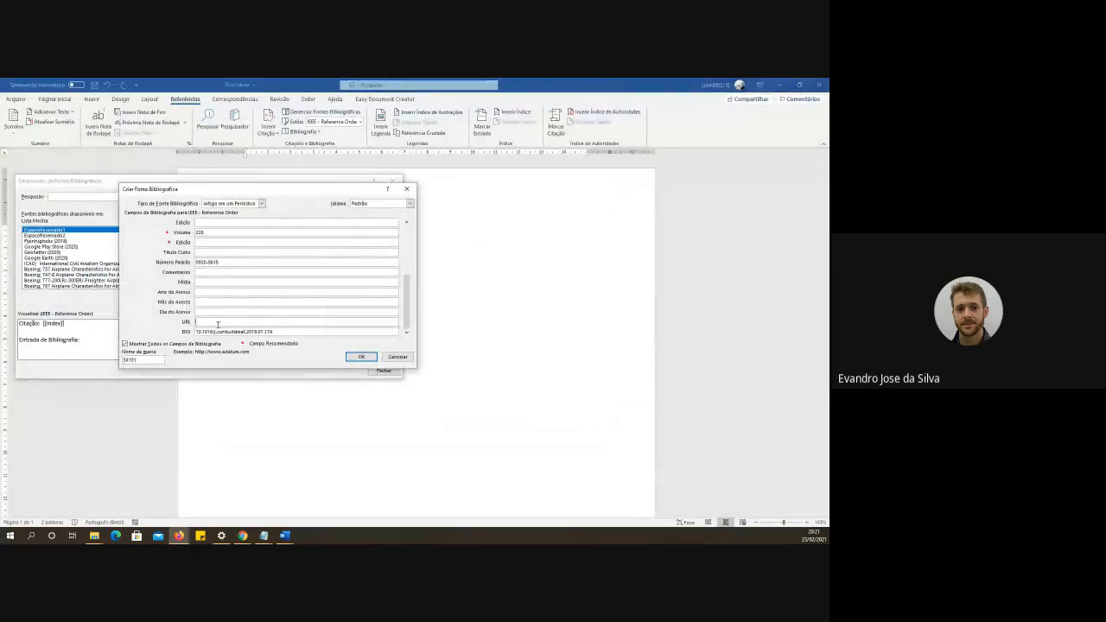
key("ctrl+v")
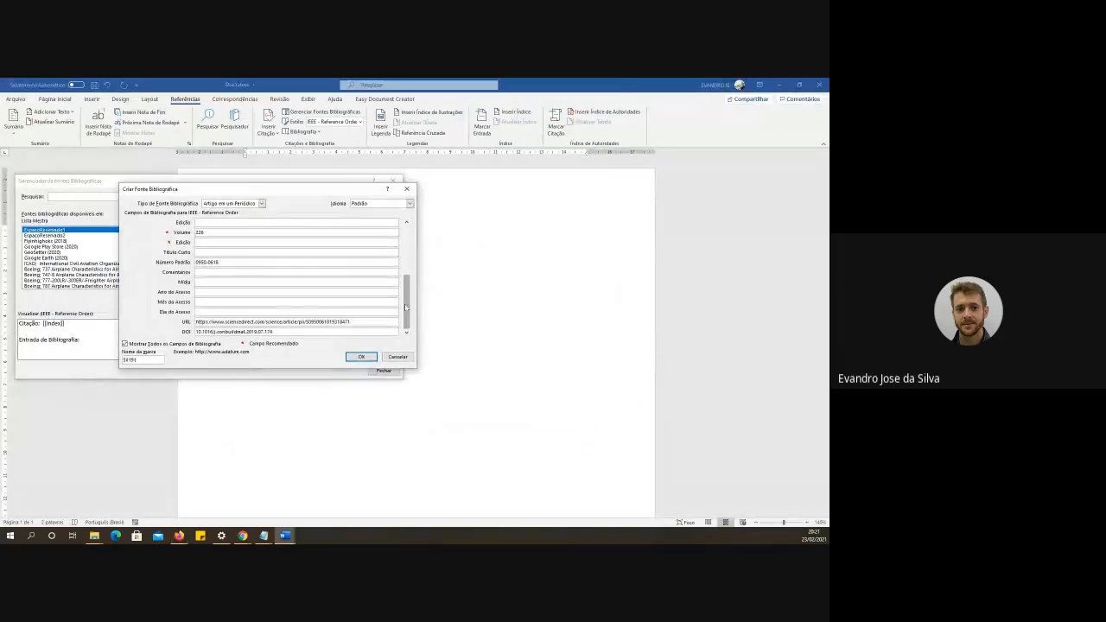
- Set the source's language to Inglês (Estados Unidos), save the source and close the source manager
left_click_drag(406, 309, 405, 227)
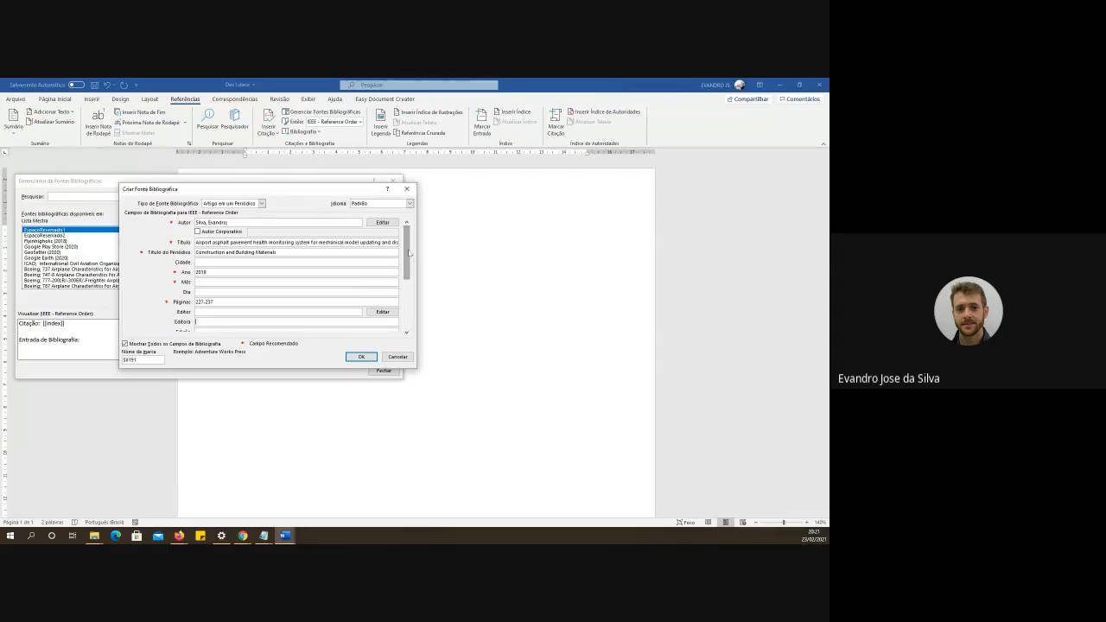
left_click(240, 223)
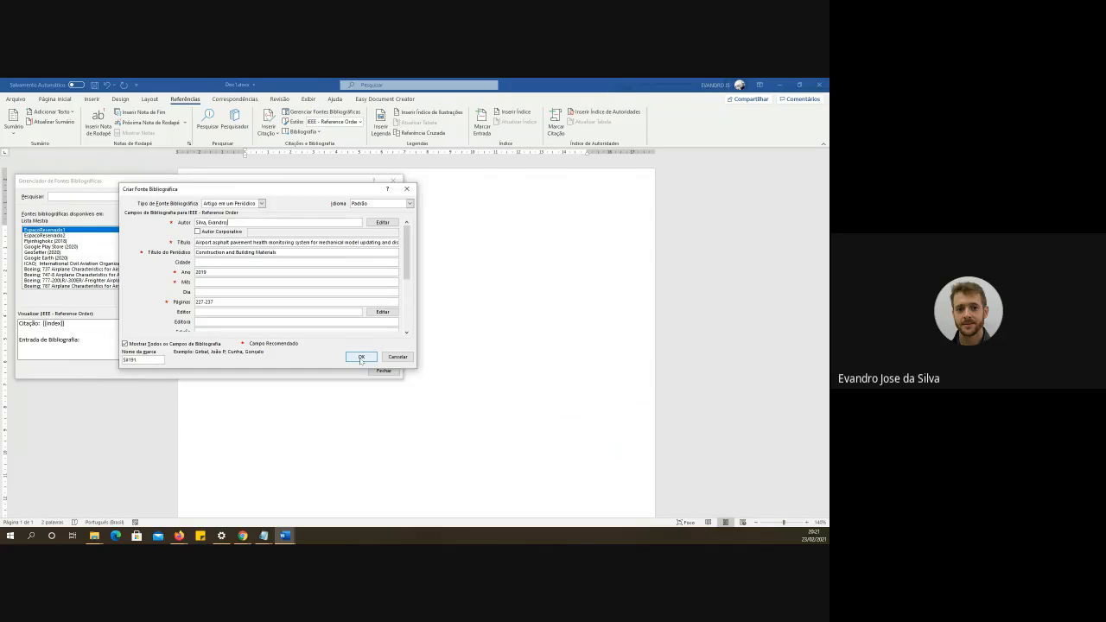
left_click(410, 203)
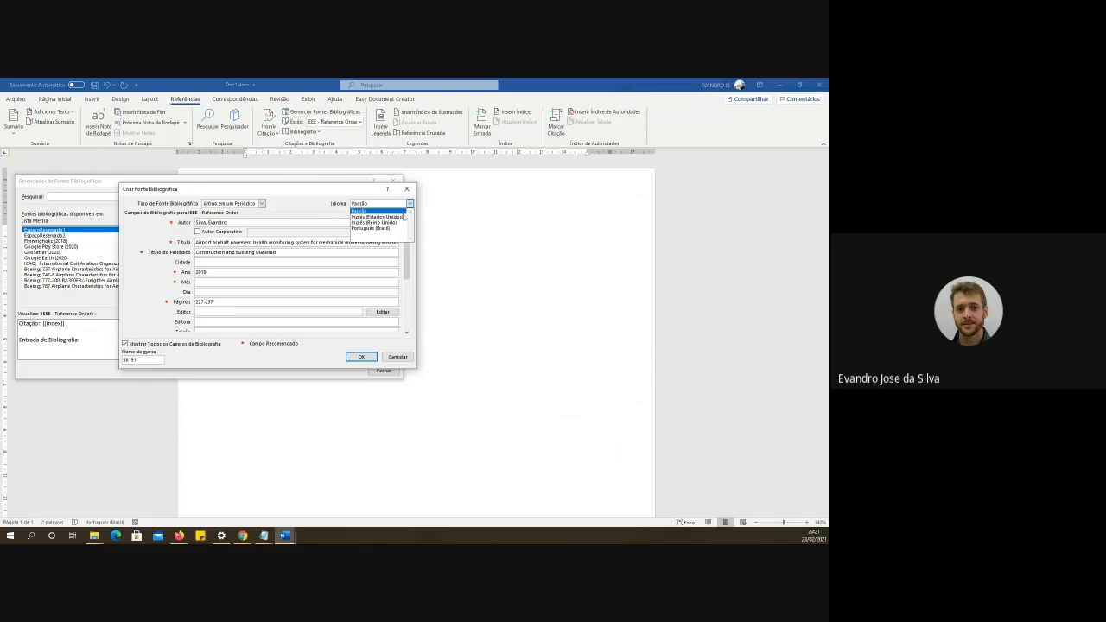
left_click(404, 217)
left_click(362, 357)
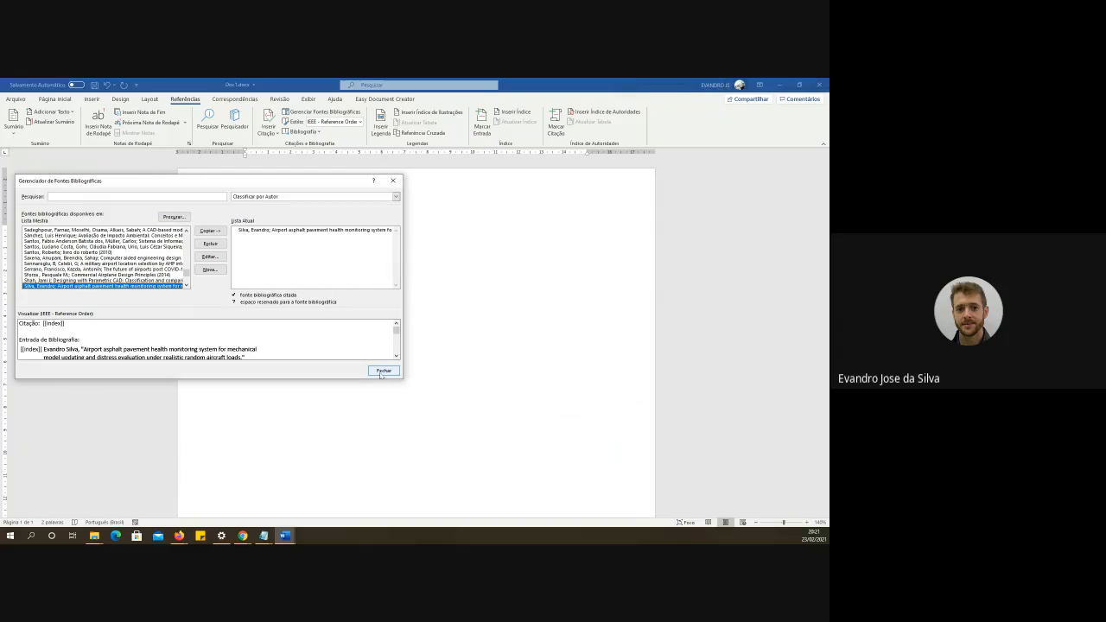
left_click(299, 231)
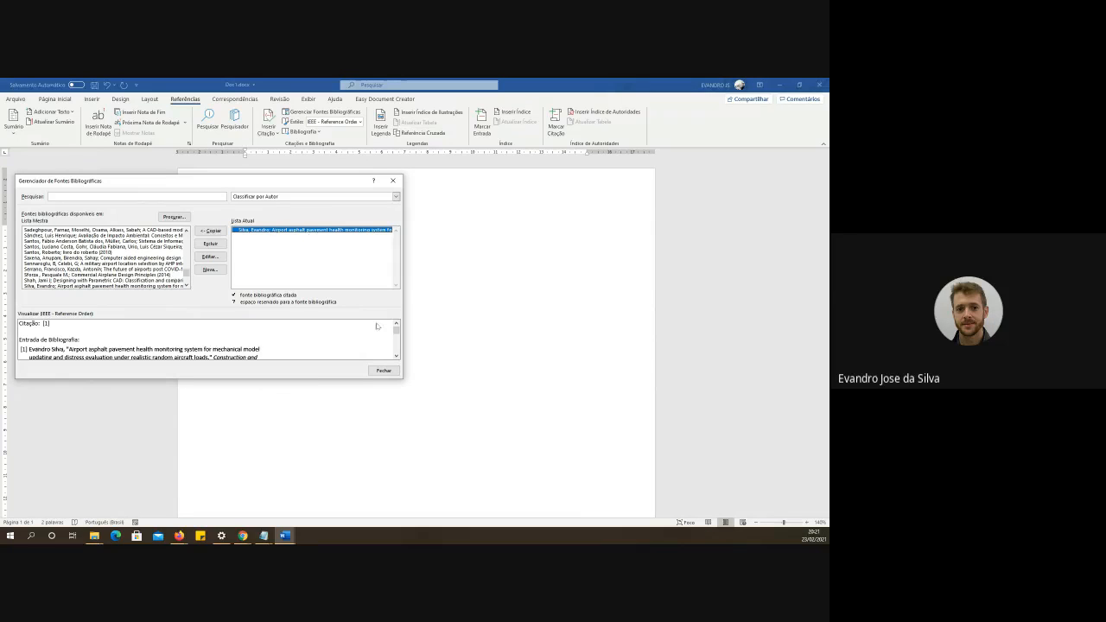
left_click(384, 370)
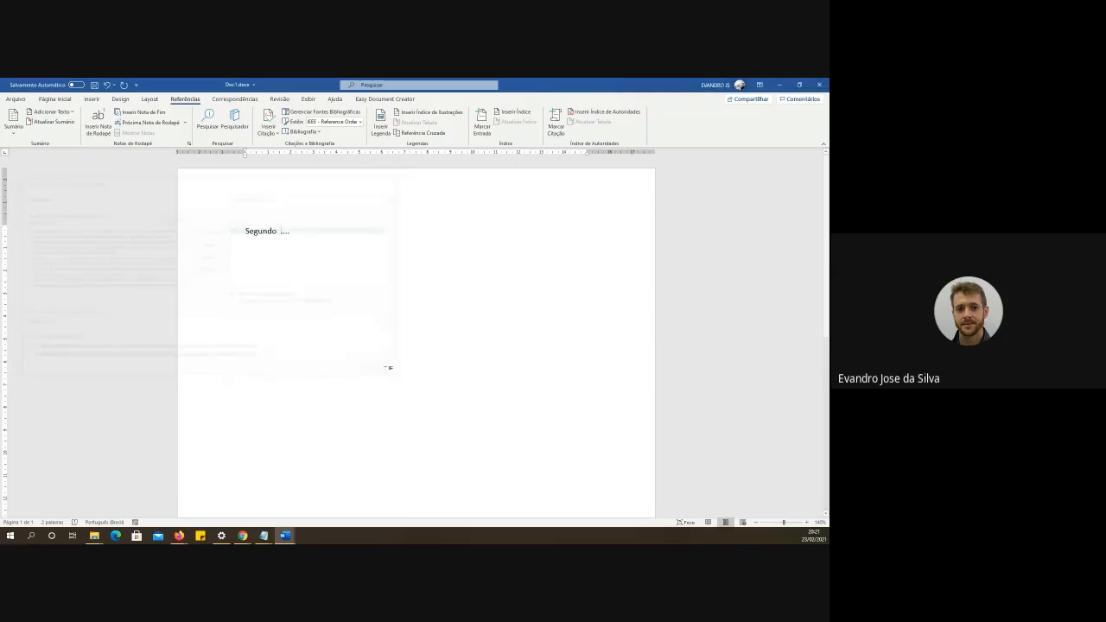
- Insert a citation to the new article source after "Segundo" and check its entry in the source manager
left_click(269, 127)
left_click(295, 150)
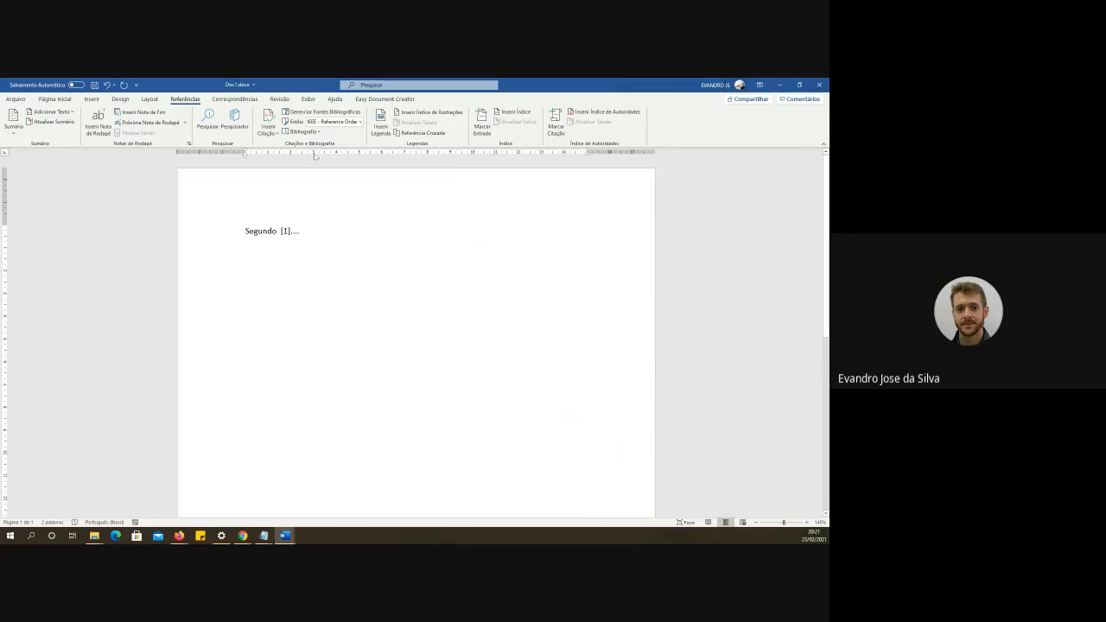
left_click(321, 112)
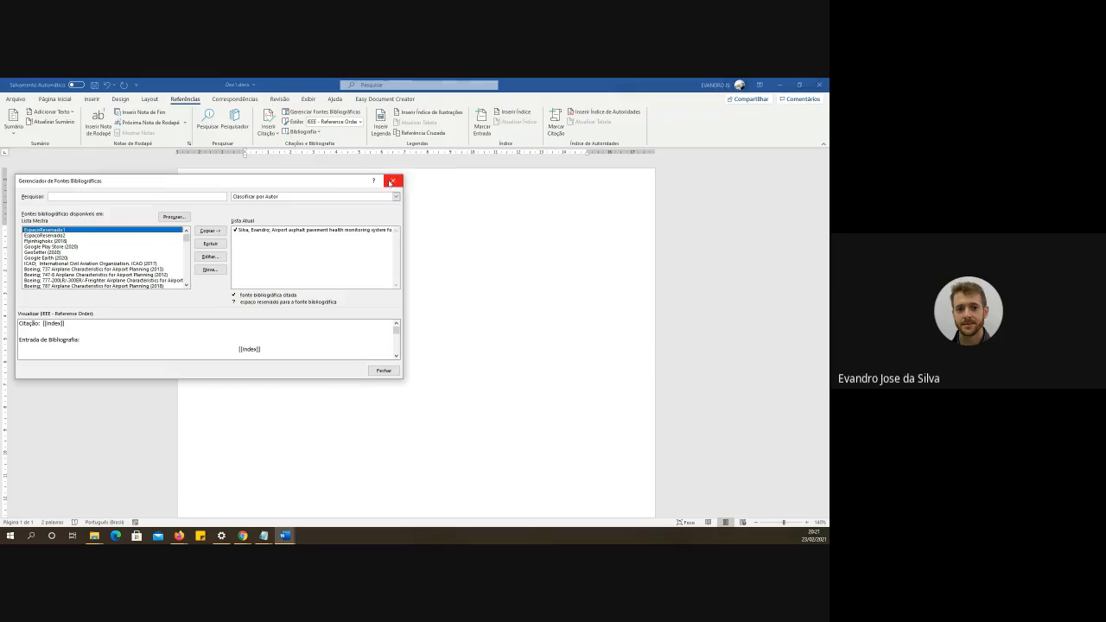
left_click(391, 181)
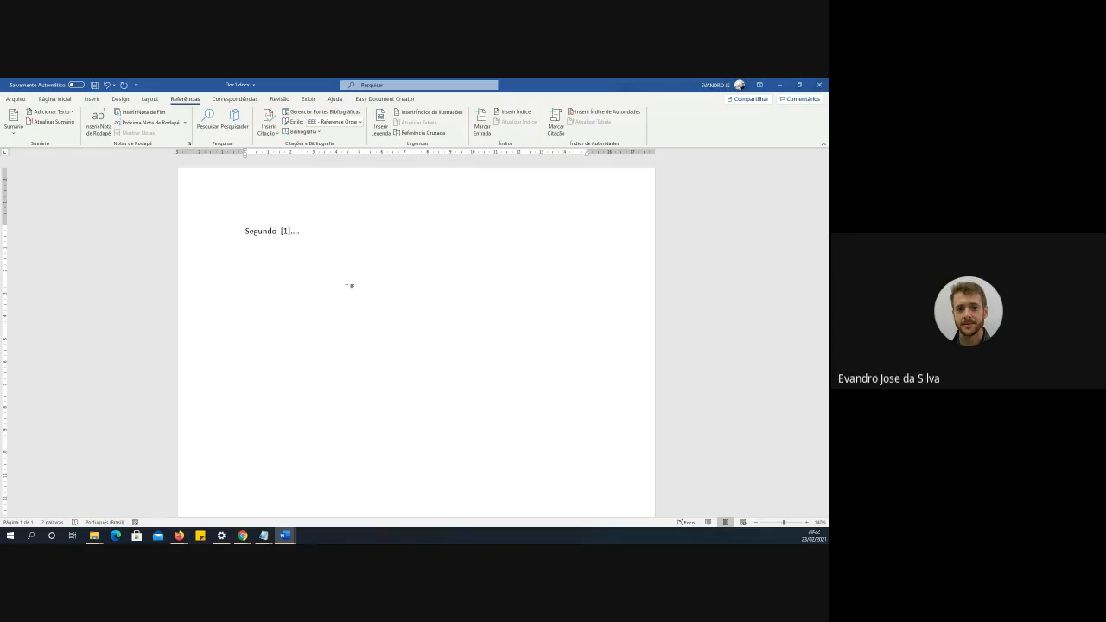
- Add blank lines below the "Segundo" sentence and insert a bibliography there using the built-in Bibliografia layout
left_click(302, 237)
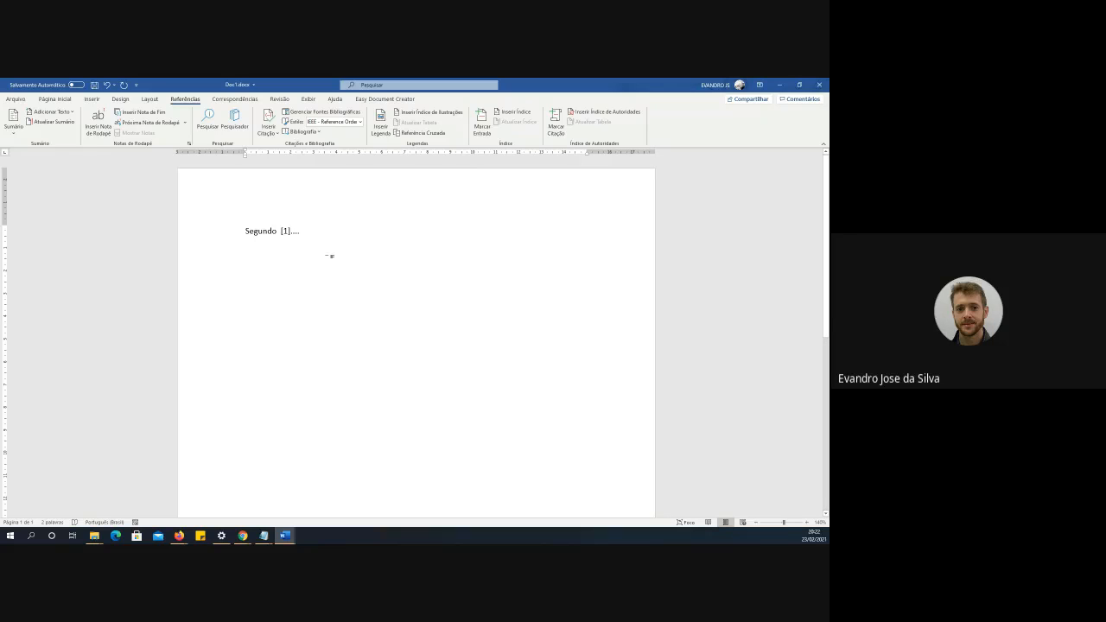
key("Return")
key("Return")
key("Return")
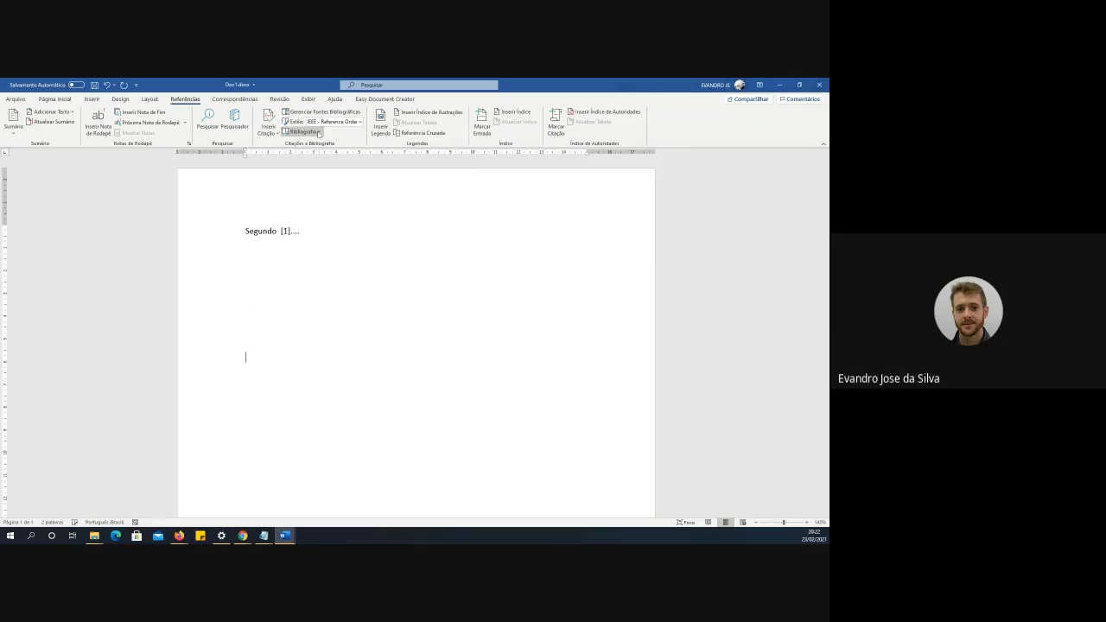
left_click(315, 133)
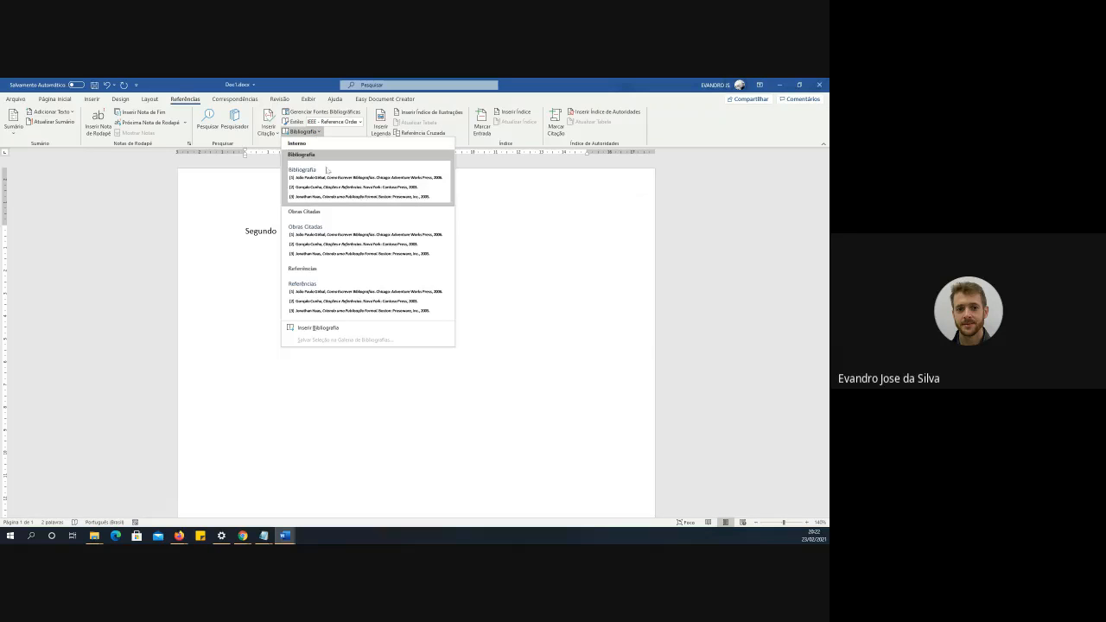
left_click(328, 177)
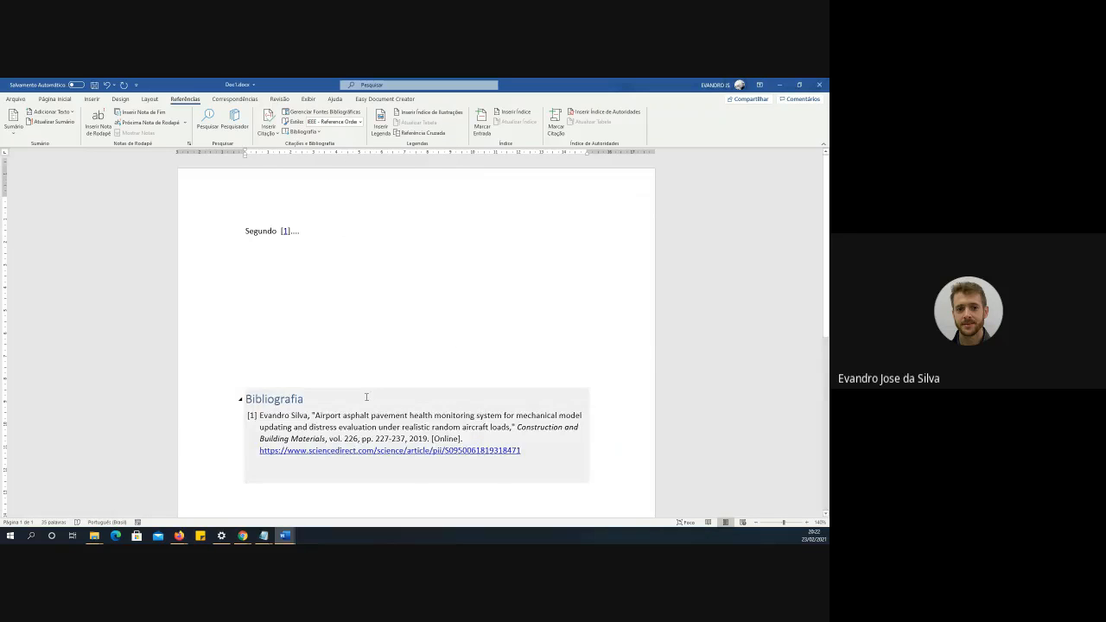
- Review the inserted bibliography entry and change the citation style to ABNT NBR 6023:2002 - Numerical
scroll(371, 402, "down", 2)
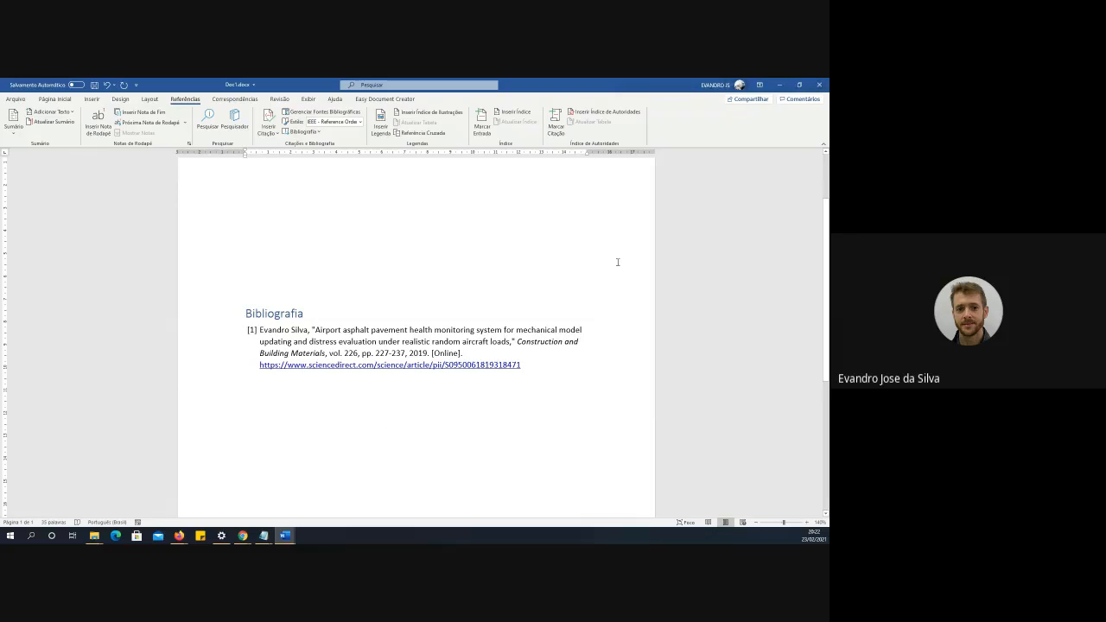
left_click(479, 338)
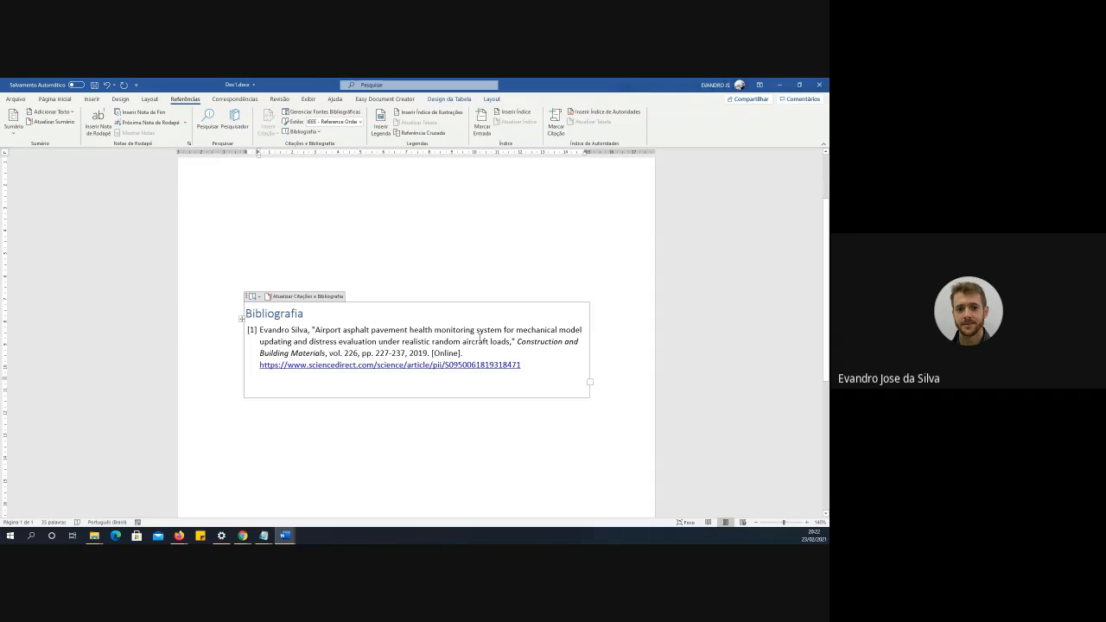
scroll(396, 263, "up", 2)
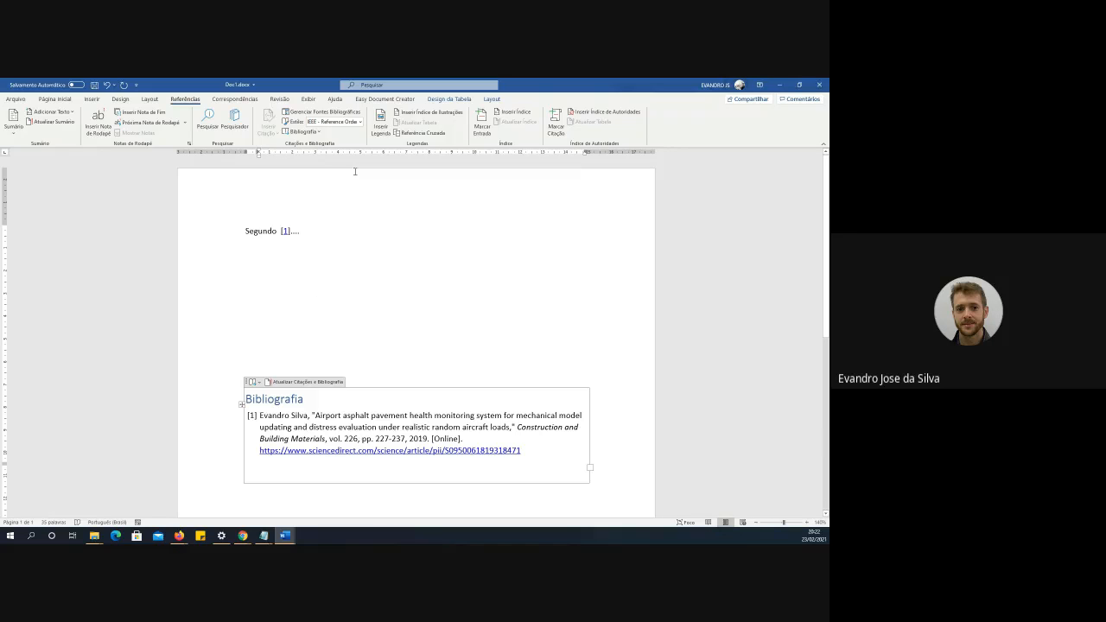
left_click(361, 122)
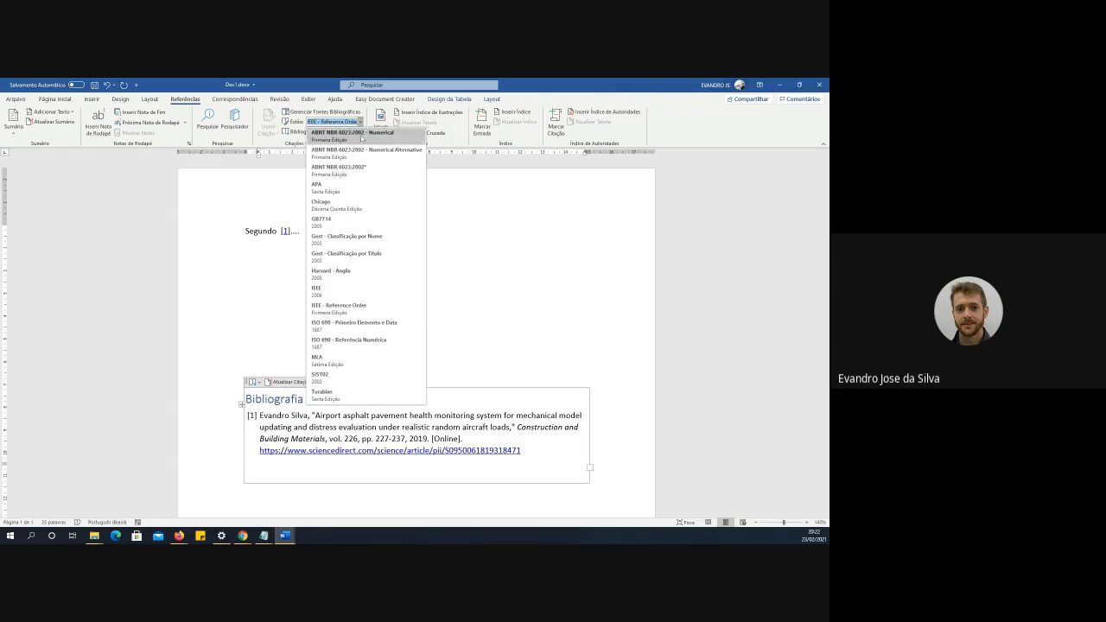
left_click(354, 134)
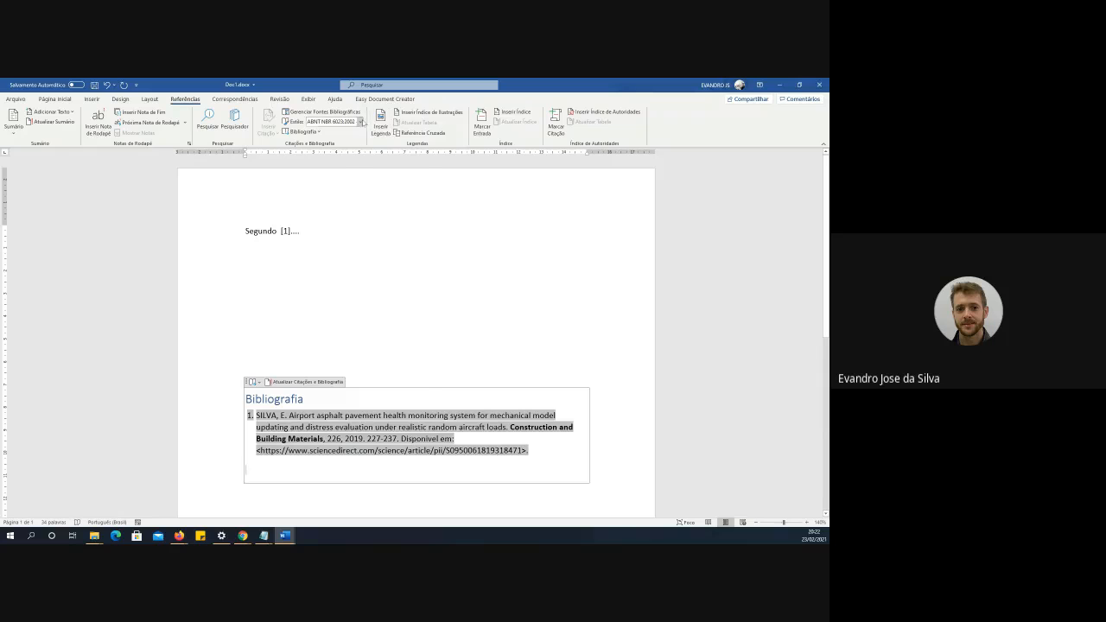
- Try the ABNT NBR 6023:2002* and Chicago citation styles, checking the in-text citation after "Segundo"
left_click(361, 122)
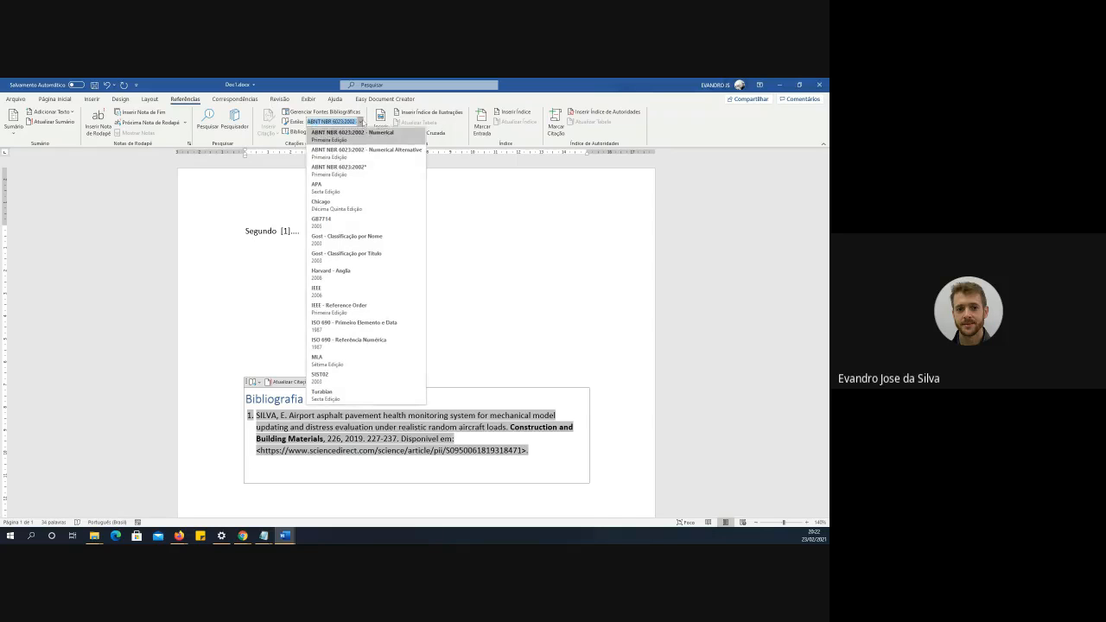
left_click(362, 168)
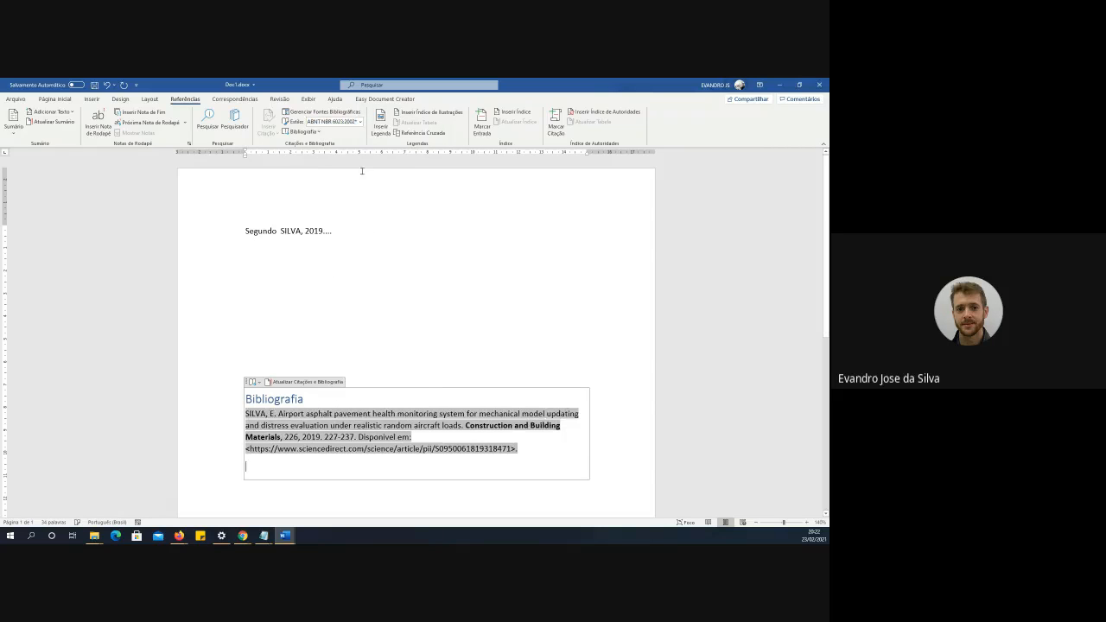
left_click(337, 316)
left_click(309, 231)
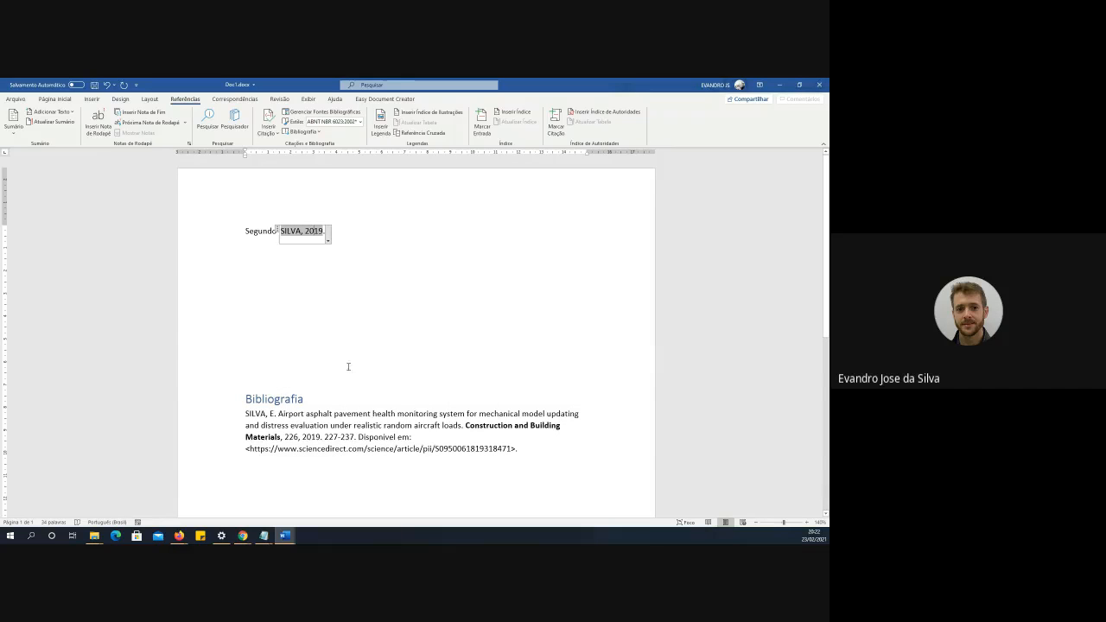
left_click(361, 122)
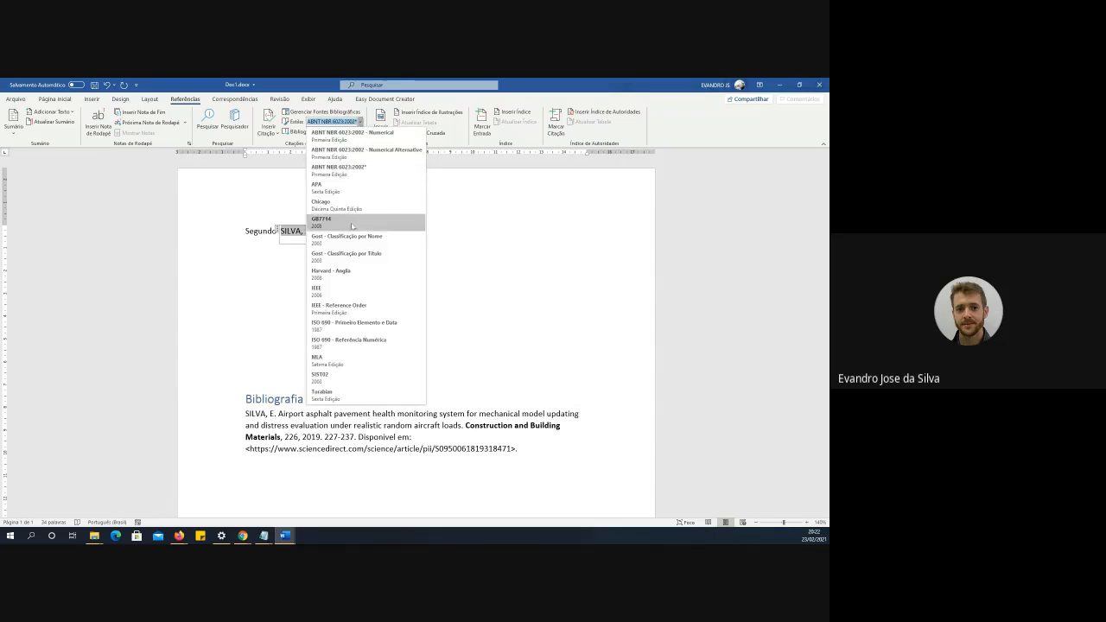
left_click(350, 211)
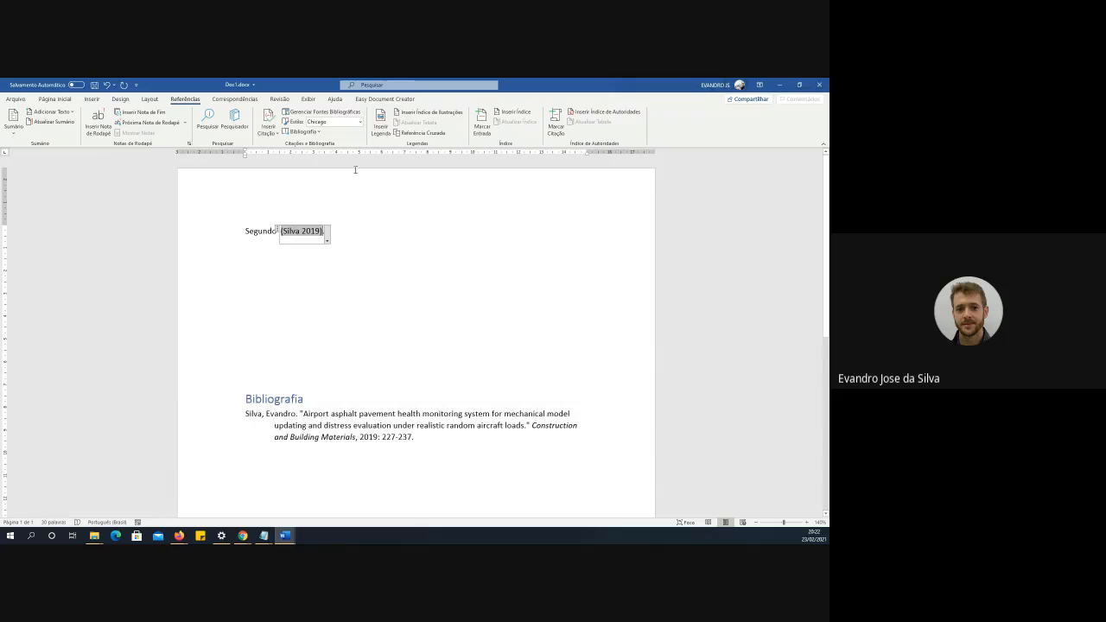
- Set the citation style to IEEE - Reference Order
left_click(360, 122)
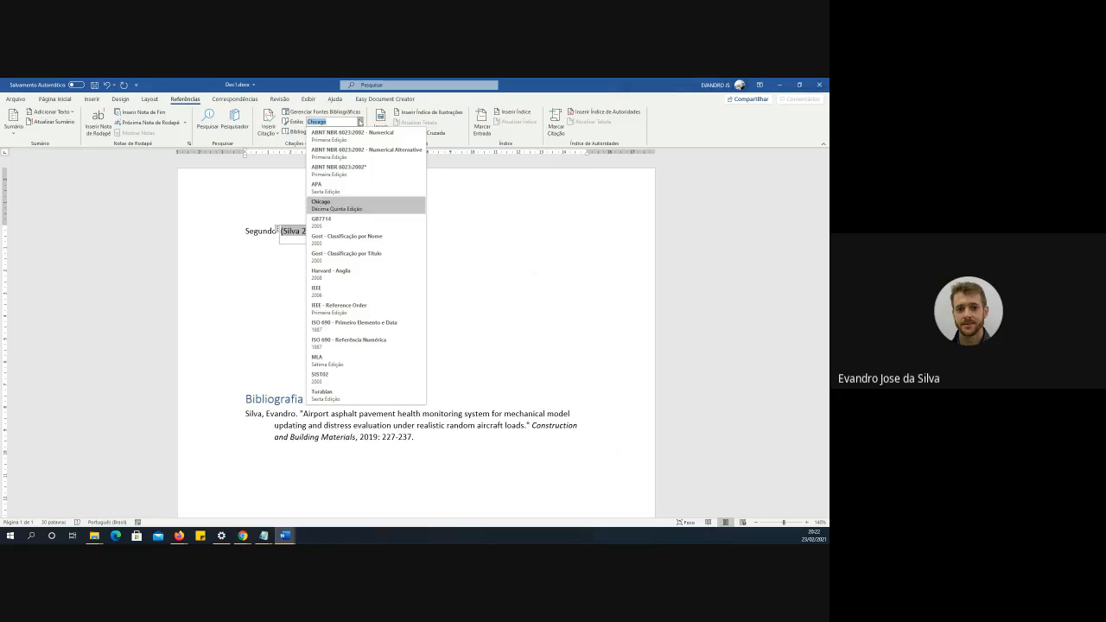
left_click(338, 308)
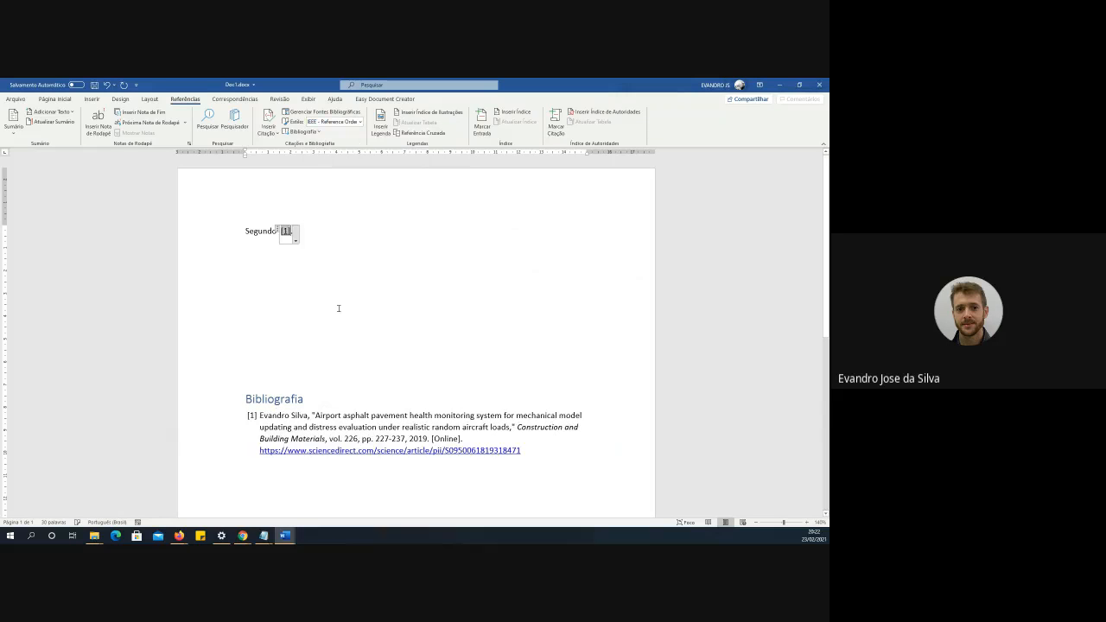
left_click(342, 362)
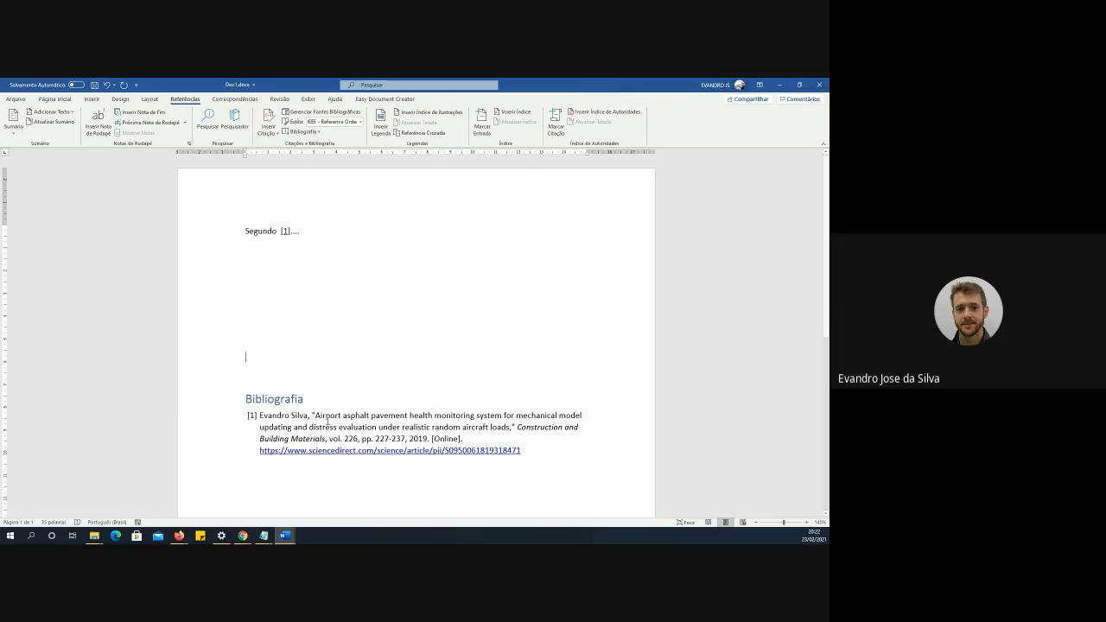
- Copy the "See Table 1" paragraph with Table 1 from Template_Sugestao.docx into the blank space below the "Segundo" sentence in Doc1.docx
mouse_move(283, 538)
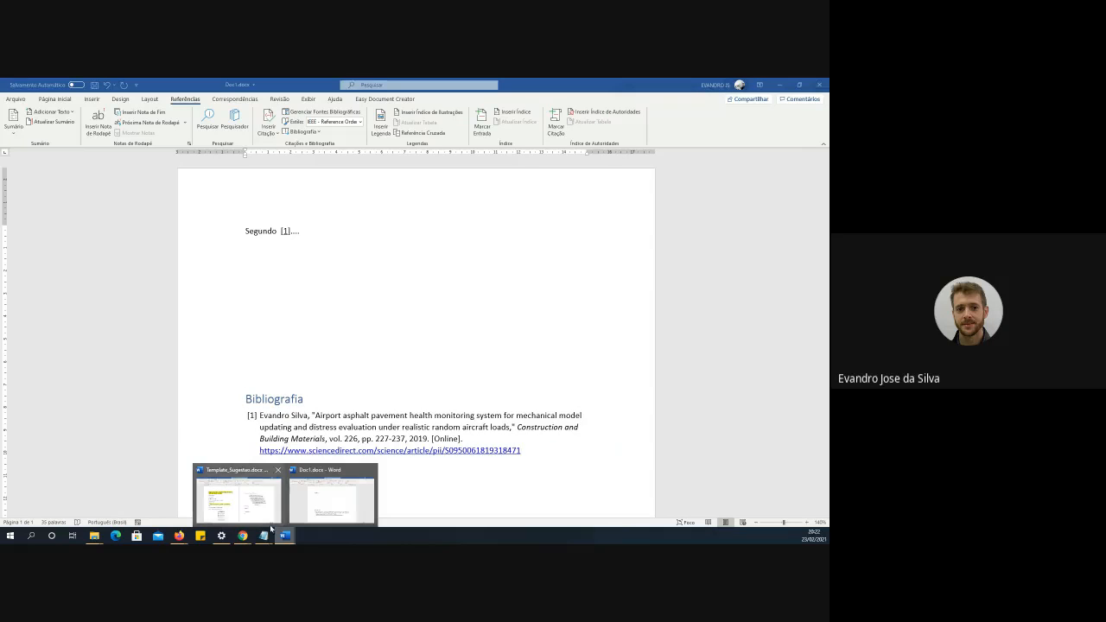
left_click(262, 520)
scroll(289, 415, "down", 3)
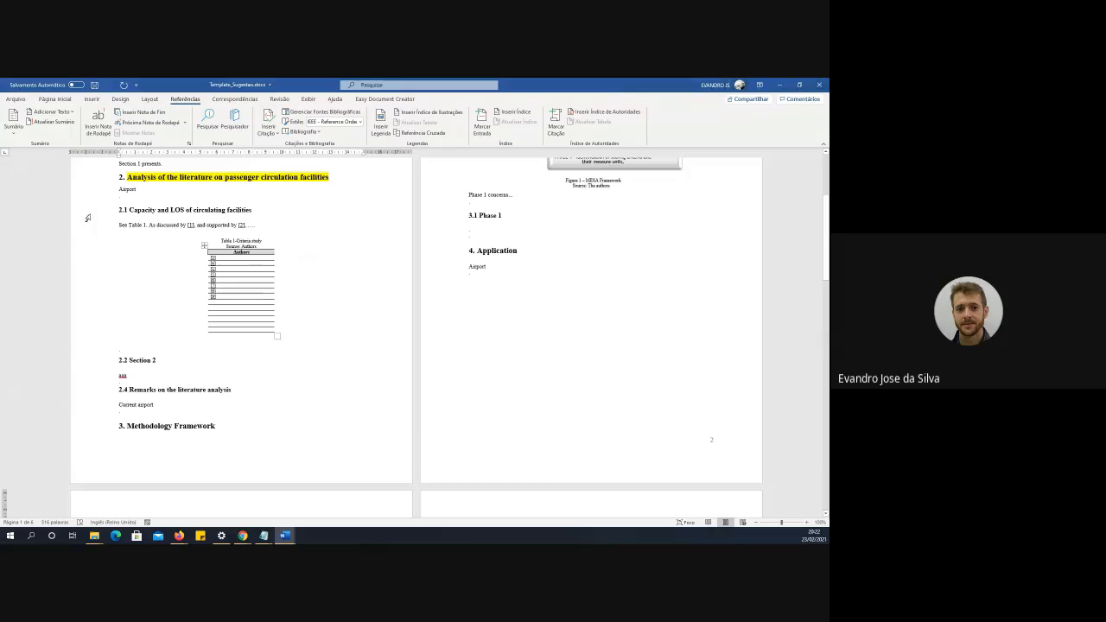
left_click_drag(109, 225, 283, 339)
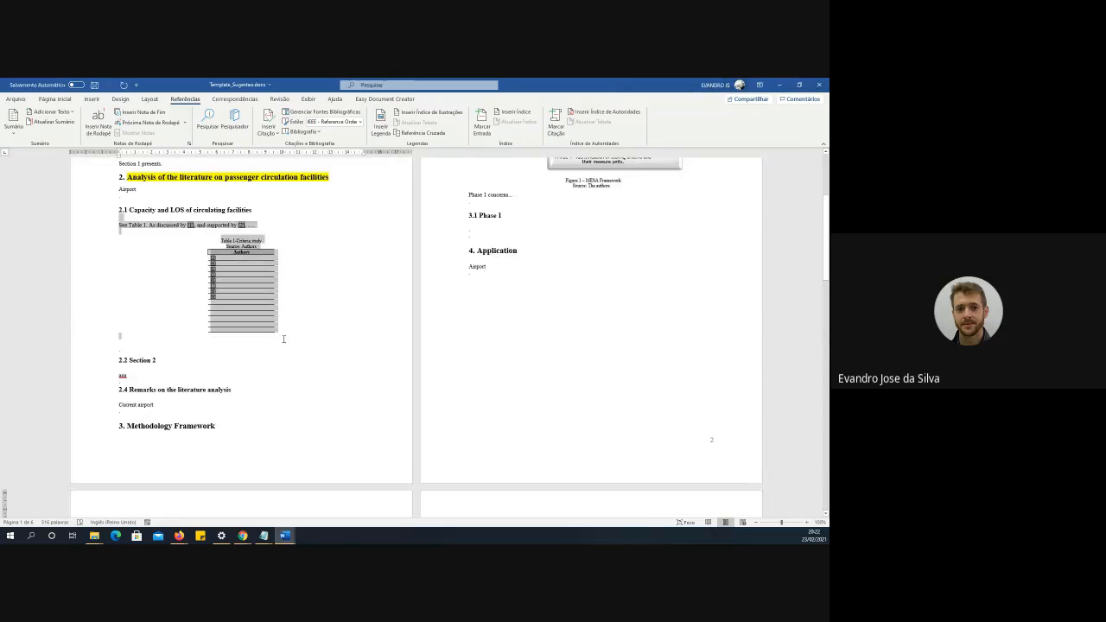
left_click(289, 536)
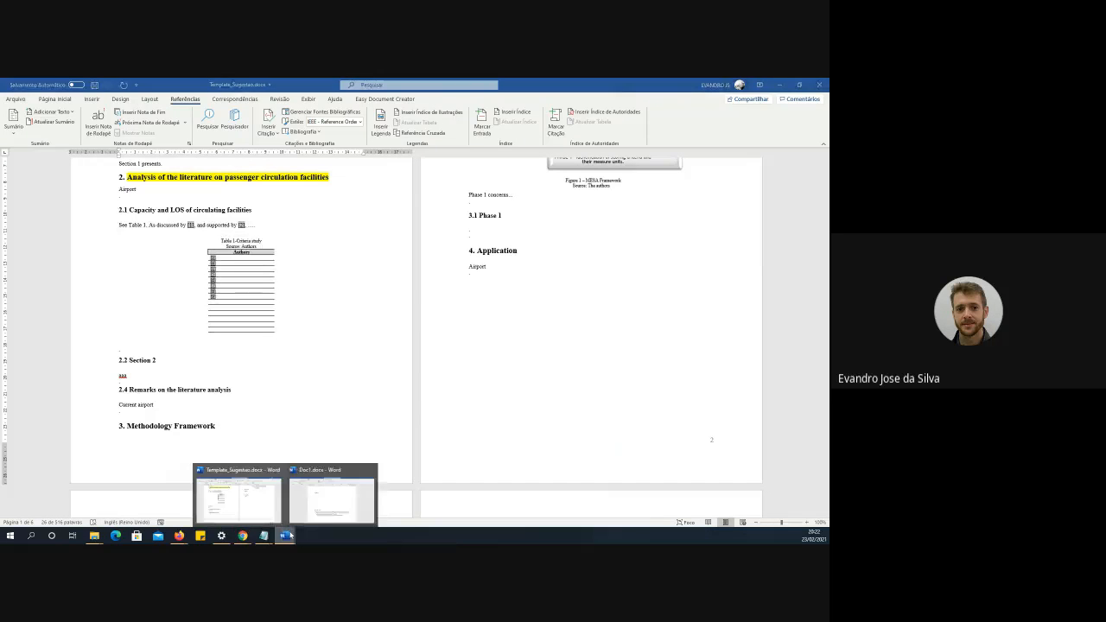
left_click(332, 501)
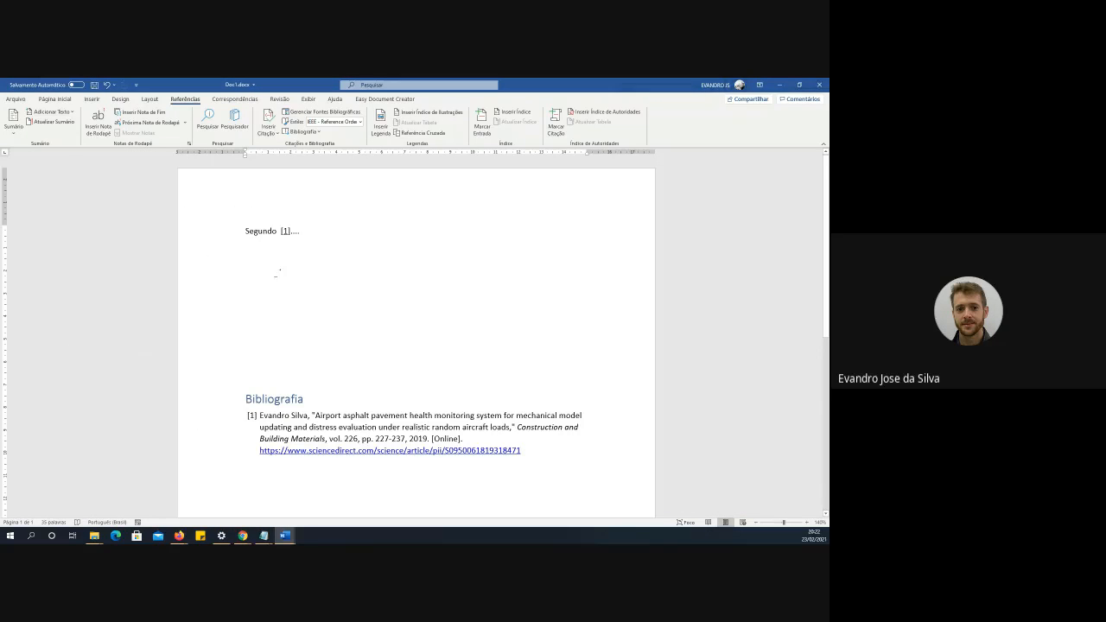
type("See Table 1. As discussed by [1], and supported by [2], .... Table 1-Criteria study Source: Authors Authors [3] [4] [1] [5] [6] [7] [8] [9]")
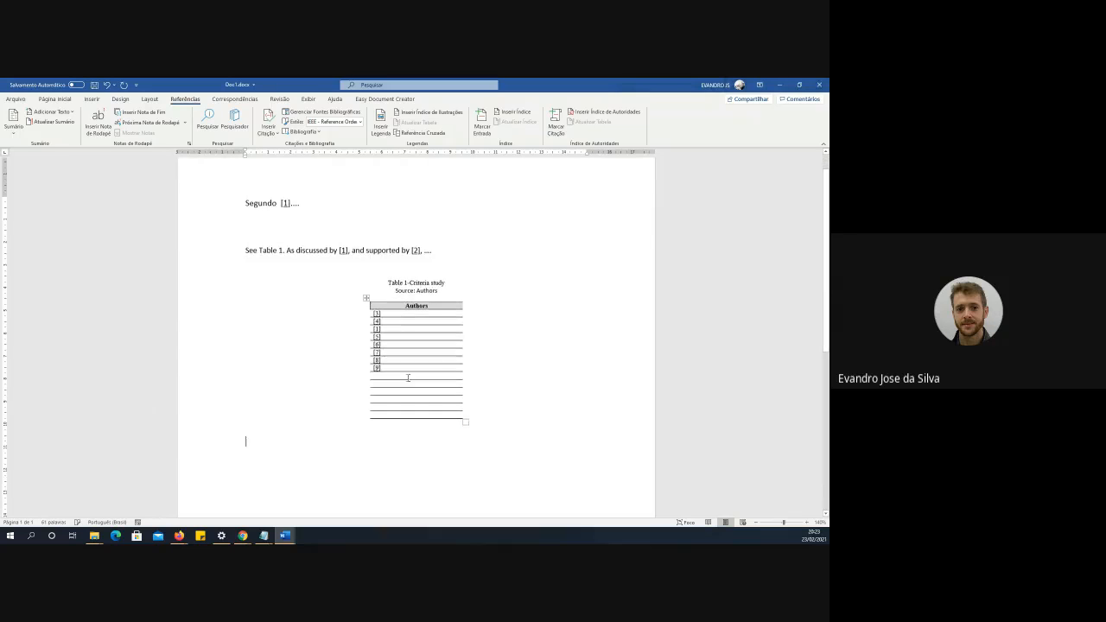
- Check the first citation in the pasted "See Table 1" paragraph and save the document
left_click(342, 250)
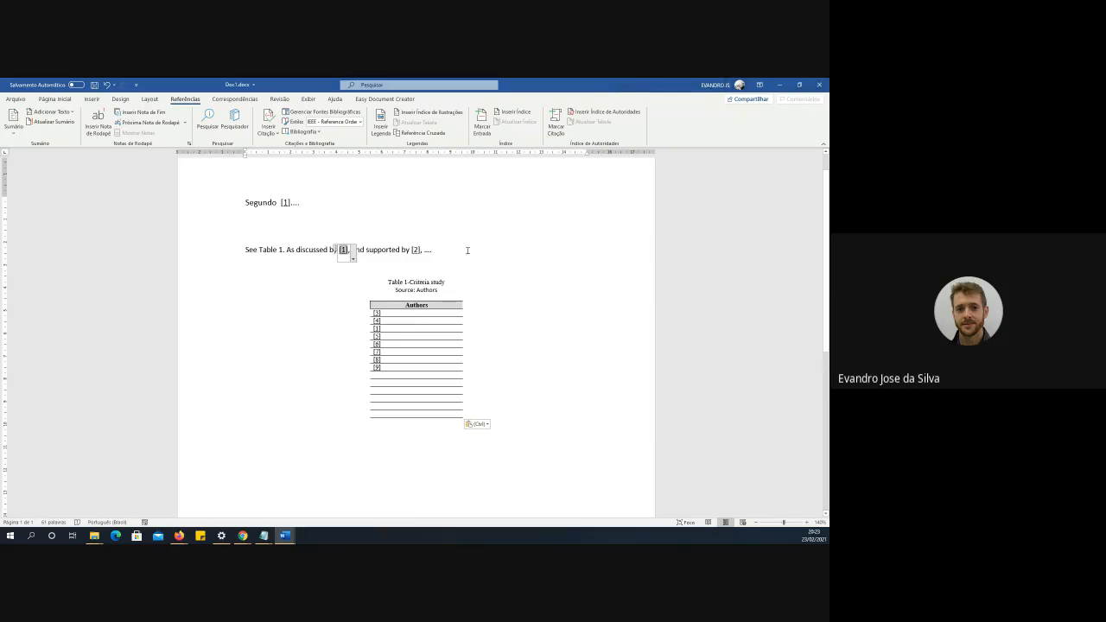
left_click(94, 85)
scroll(320, 320, "down", 5)
scroll(298, 415, "up", 6)
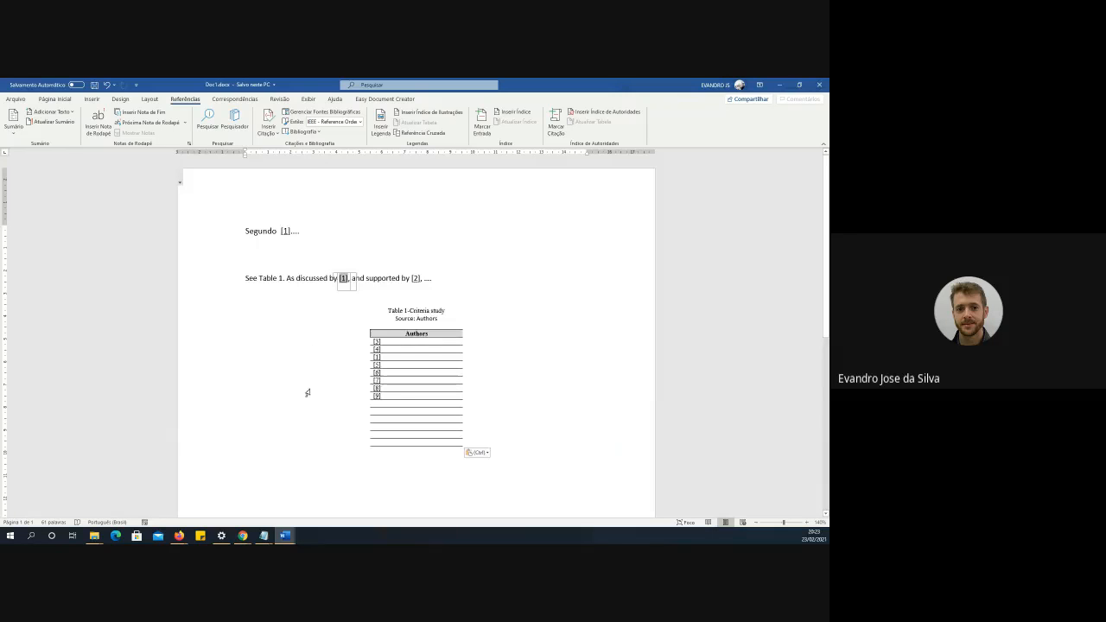
- Update the citations and bibliography to include the pasted sources, and review the reference list and citation numbering
scroll(308, 388, "down", 5)
left_click(315, 313)
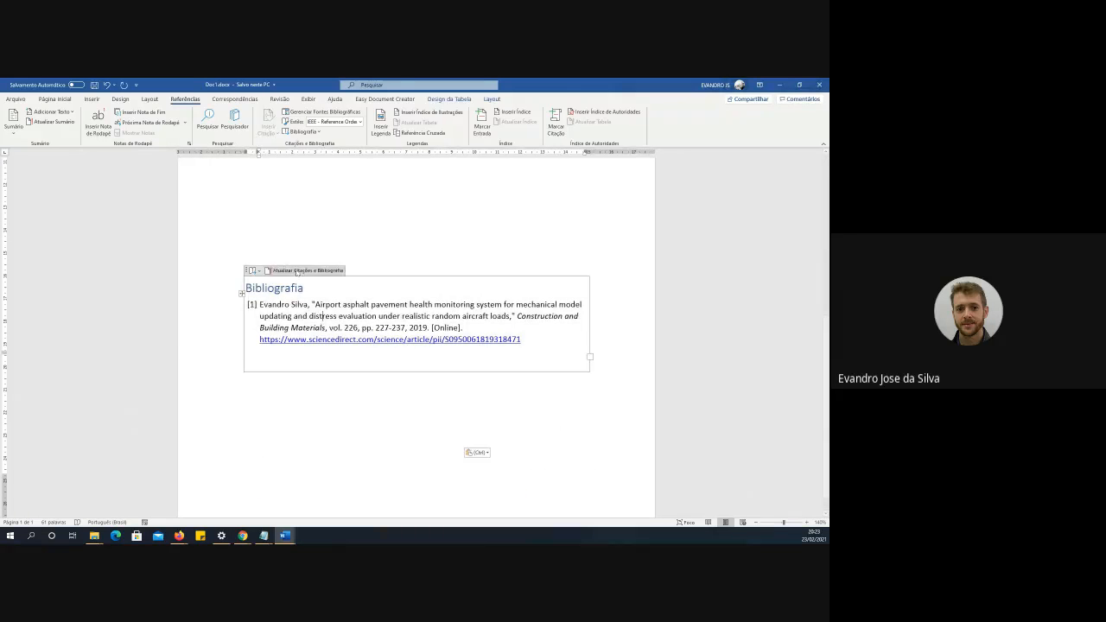
left_click(299, 270)
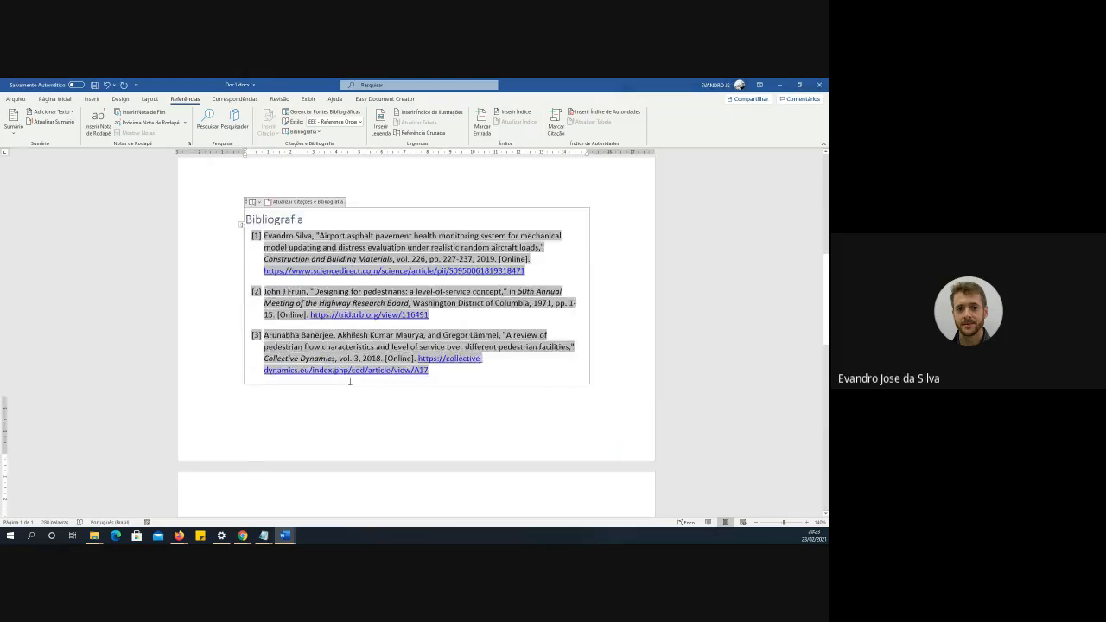
scroll(415, 363, "down", 5)
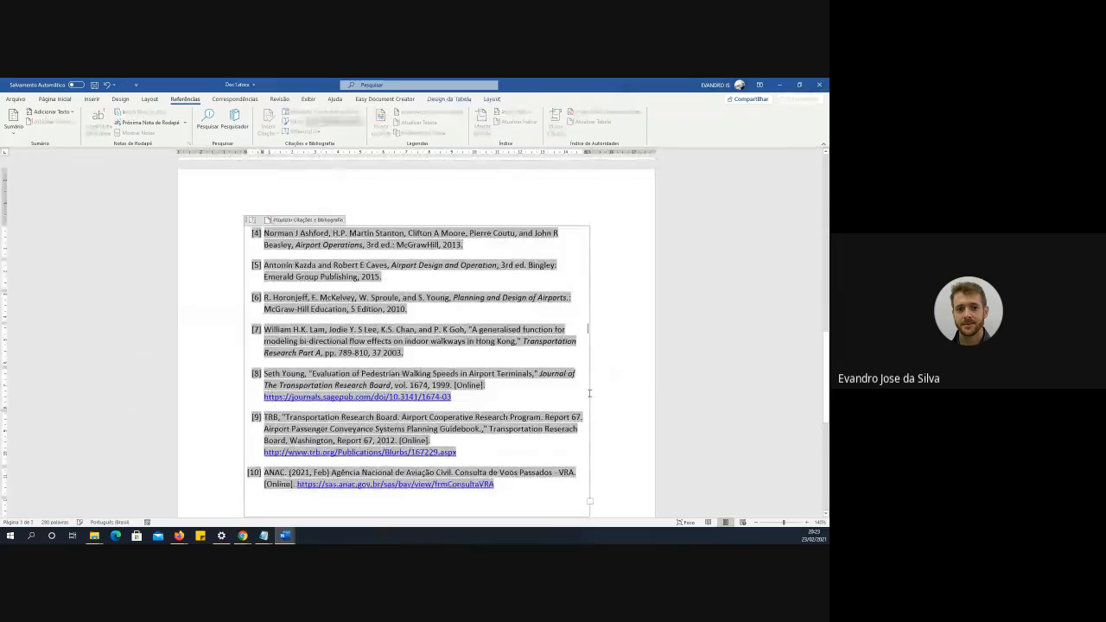
scroll(588, 388, "down", 3)
scroll(539, 413, "up", 6)
scroll(520, 418, "up", 10)
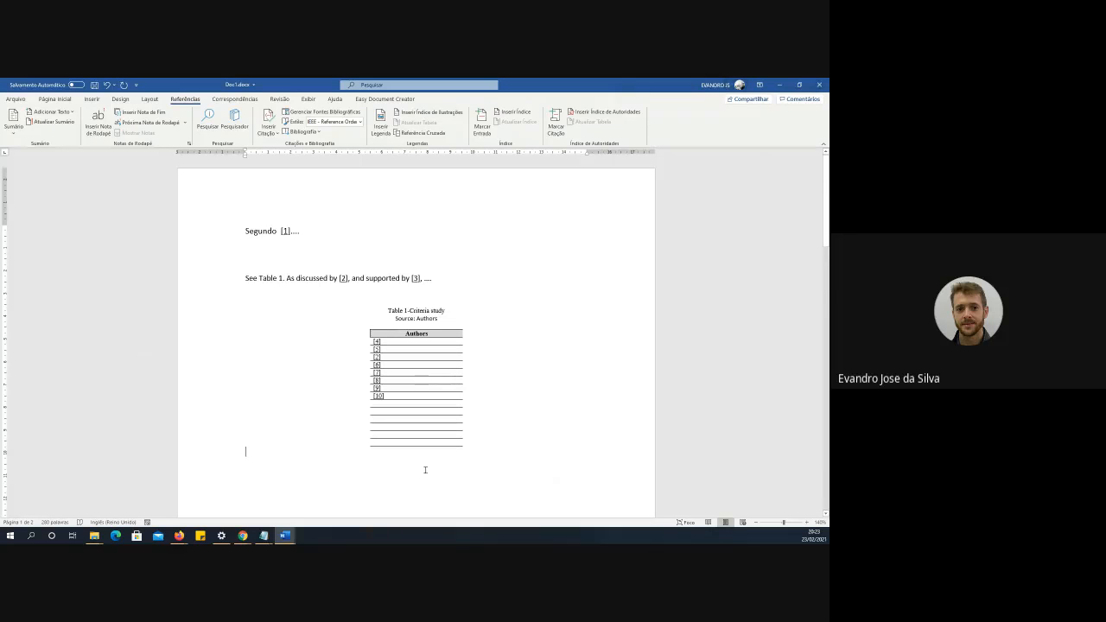
- Copy all bibliography entries and paste them below the bibliography as unformatted text (Texto não formatado)
scroll(390, 464, "down", 5)
scroll(388, 450, "down", 3)
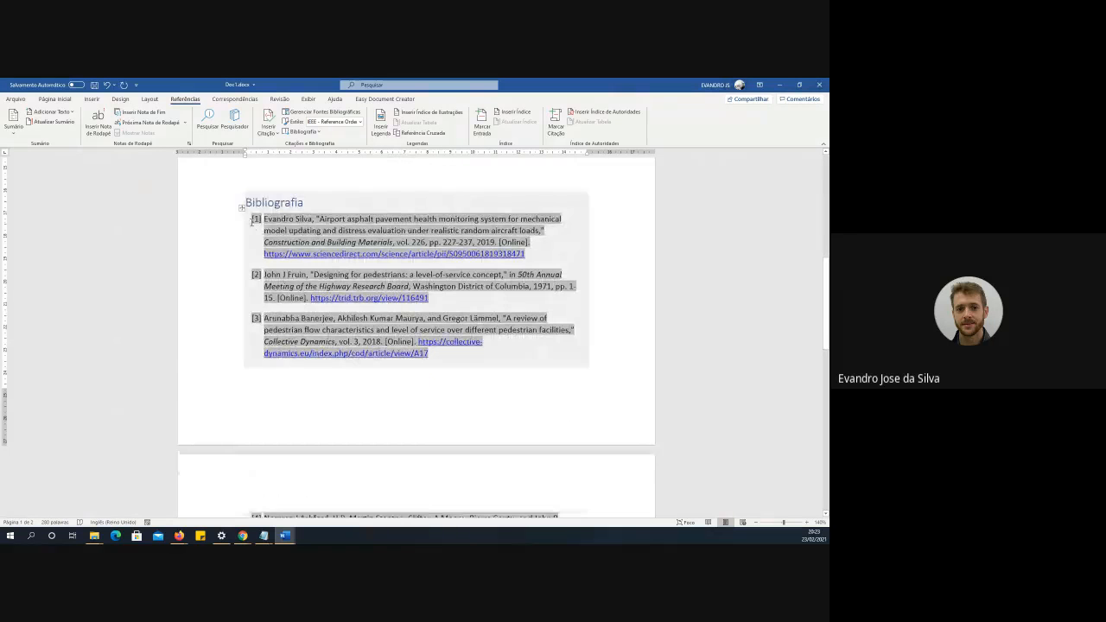
scroll(405, 452, "down", 6)
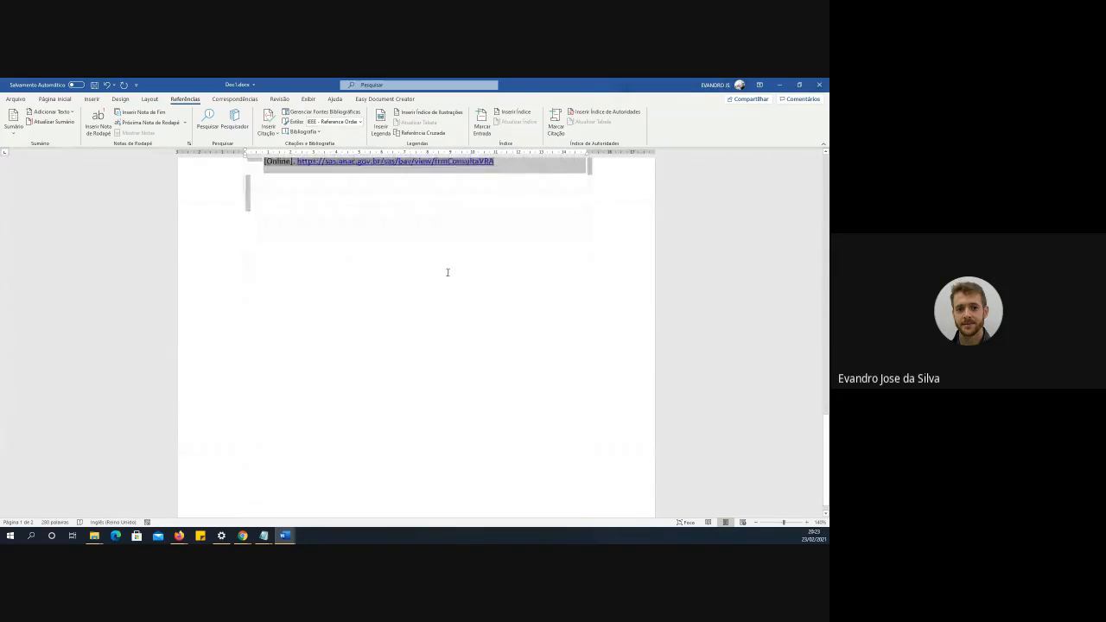
left_click(499, 182)
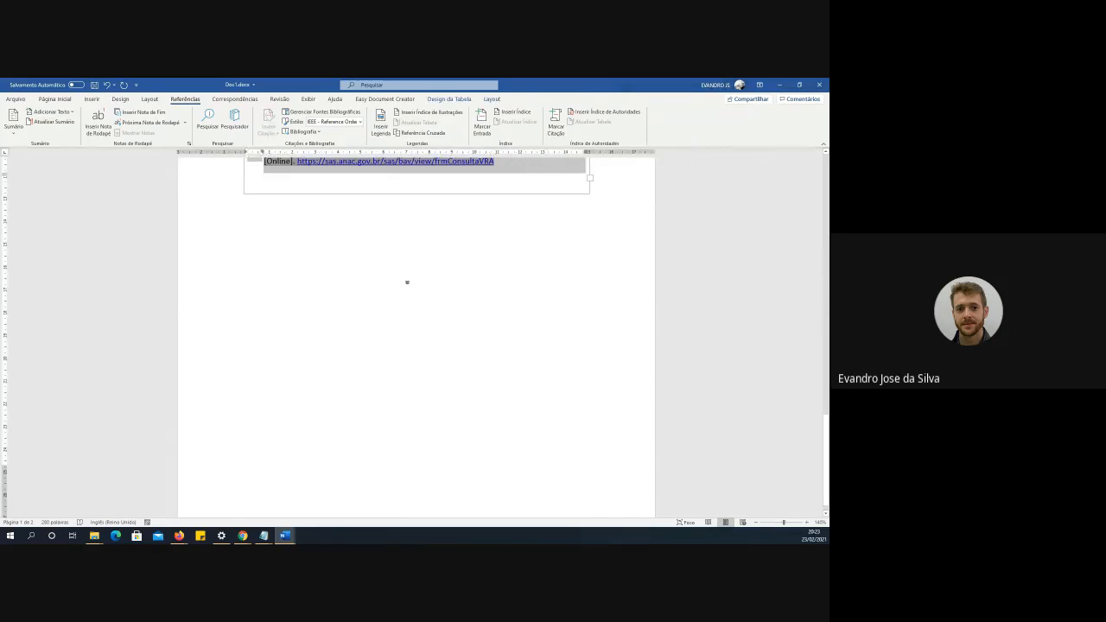
left_click(408, 279)
left_click(54, 99)
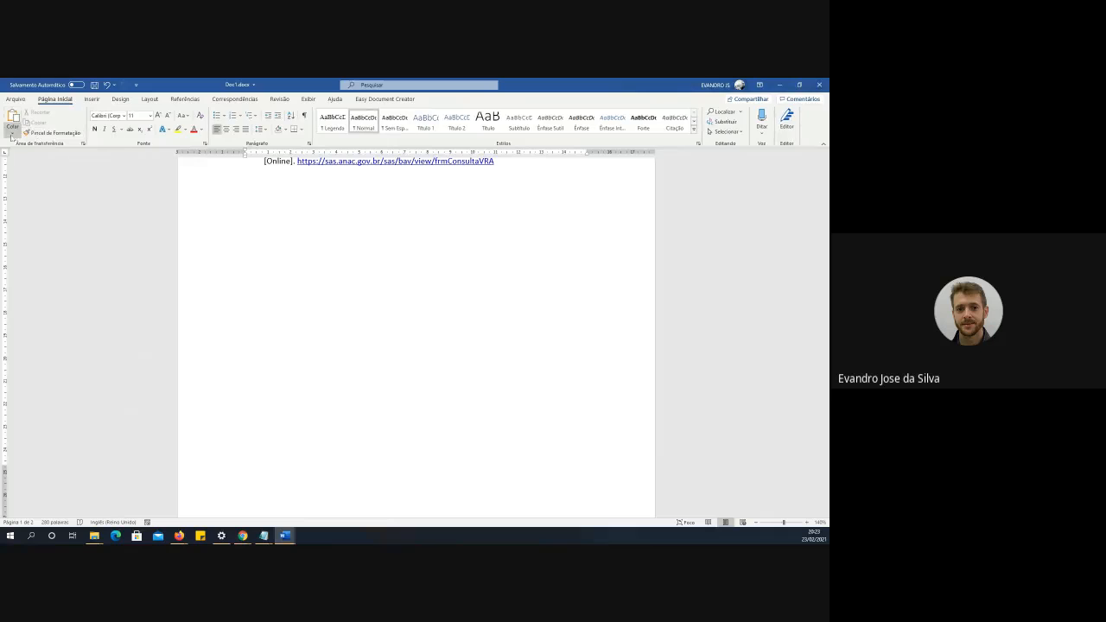
left_click(13, 130)
left_click(41, 170)
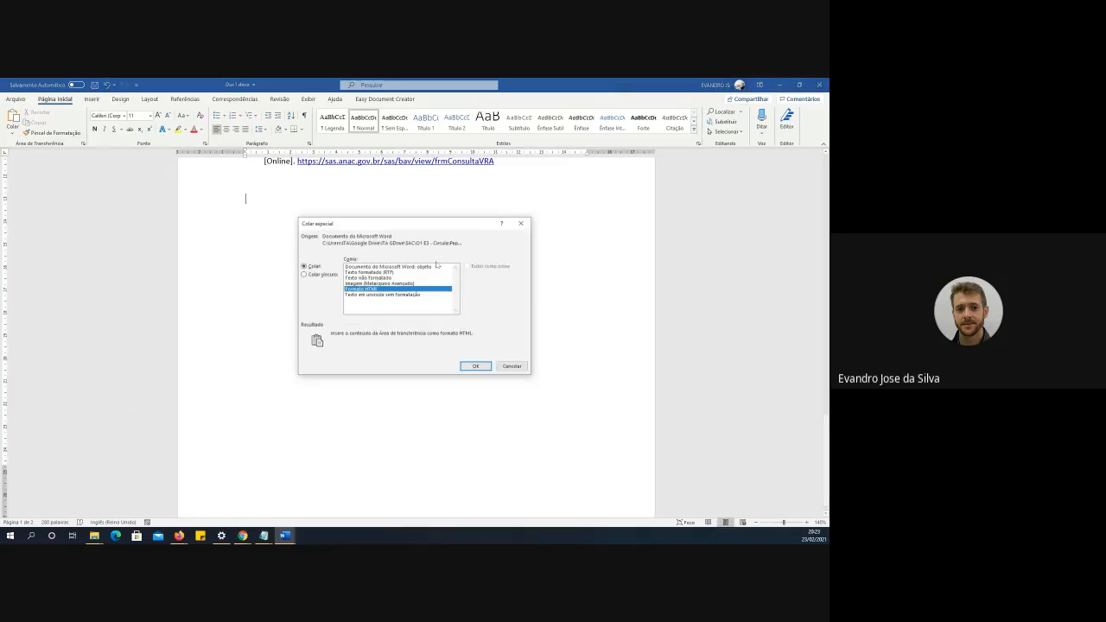
left_click(382, 278)
left_click(382, 272)
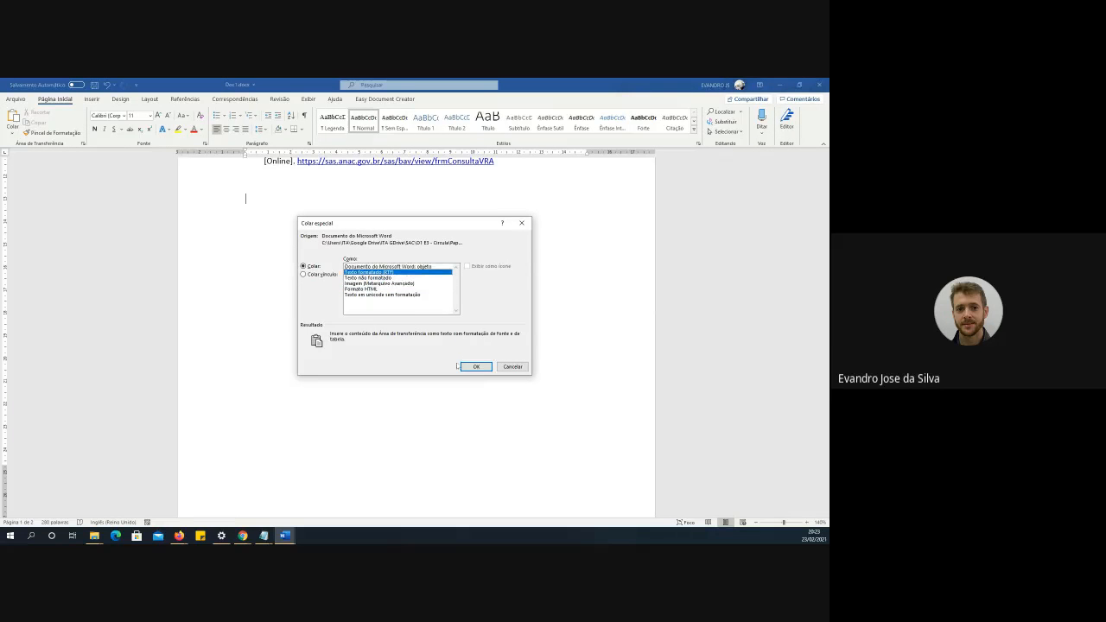
left_click(382, 279)
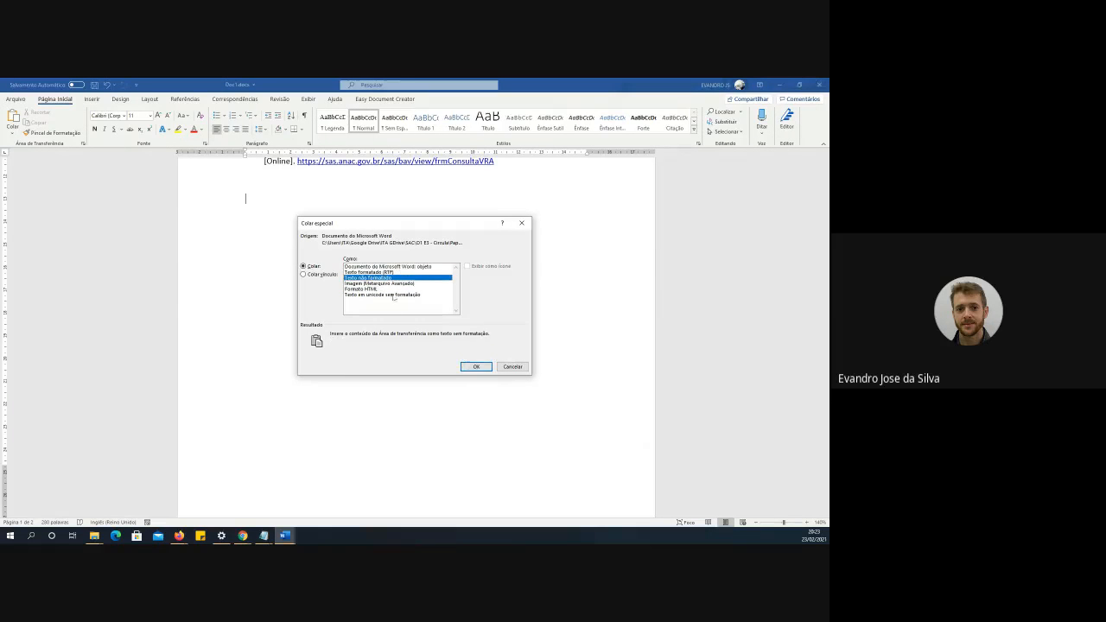
left_click(476, 367)
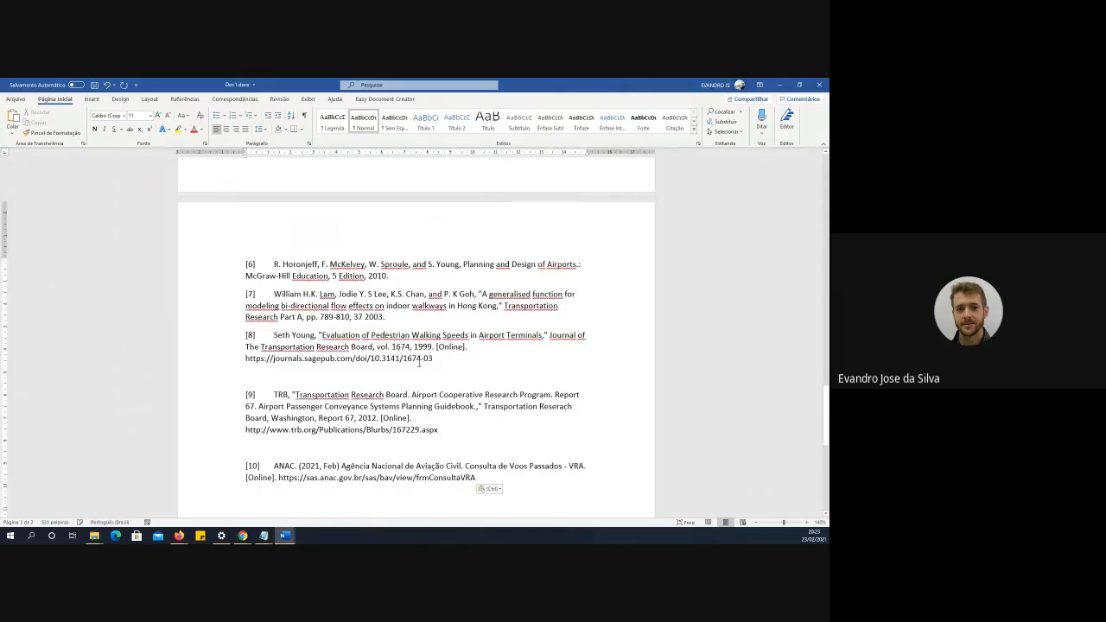
- Compare the plain-text references with the original bibliography and in-text citations, and switch to Chrome
scroll(404, 361, "up", 15)
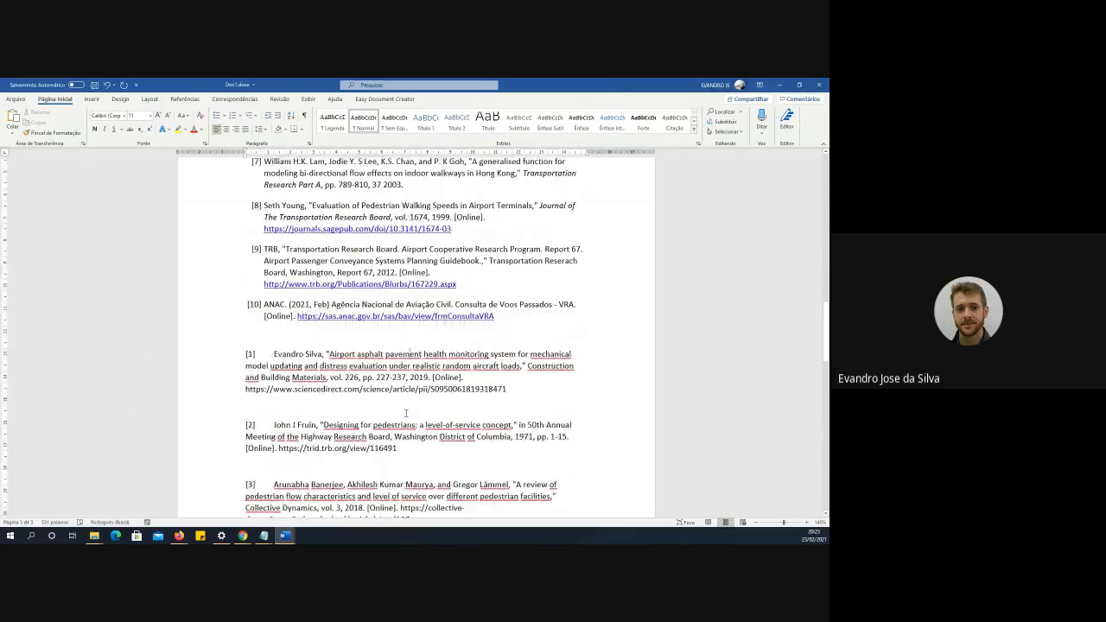
scroll(405, 414, "down", 1)
scroll(389, 397, "up", 20)
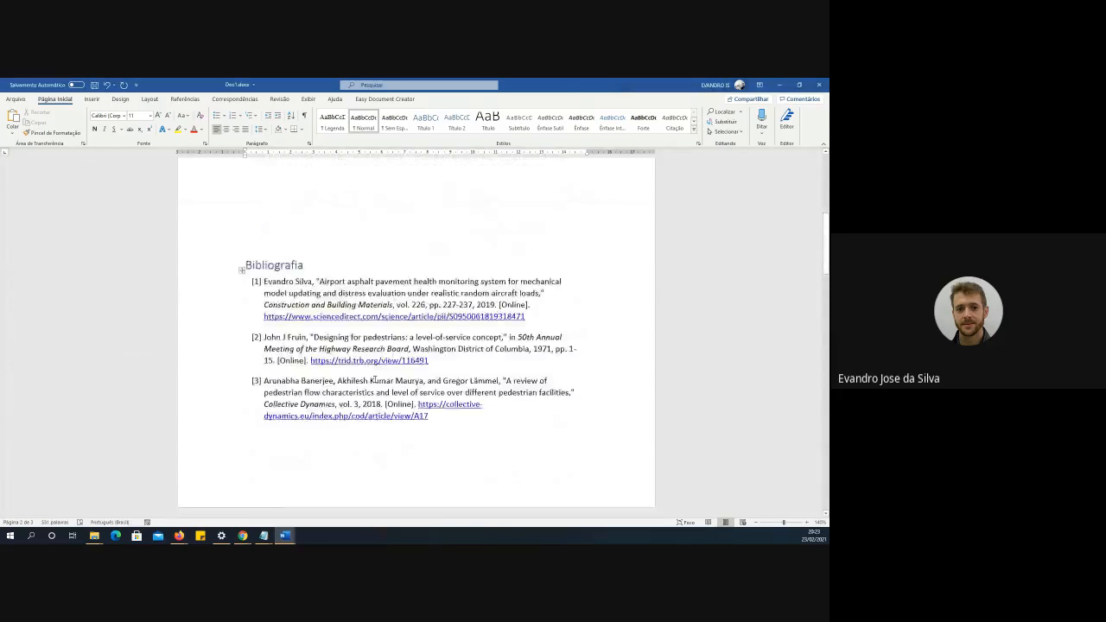
scroll(375, 379, "up", 2)
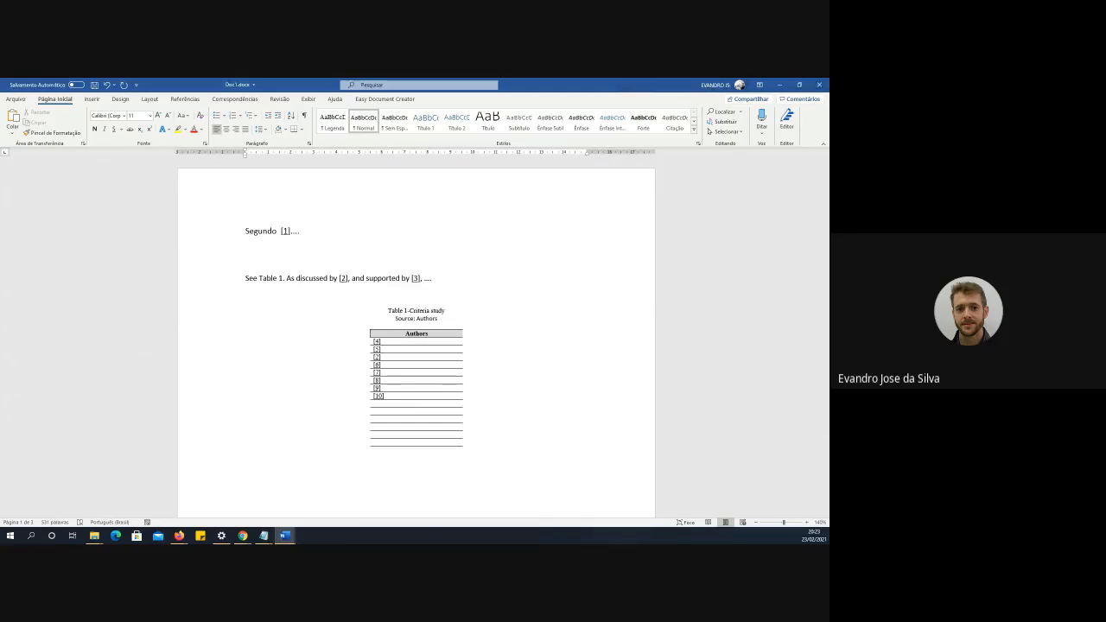
key("alt+Tab")
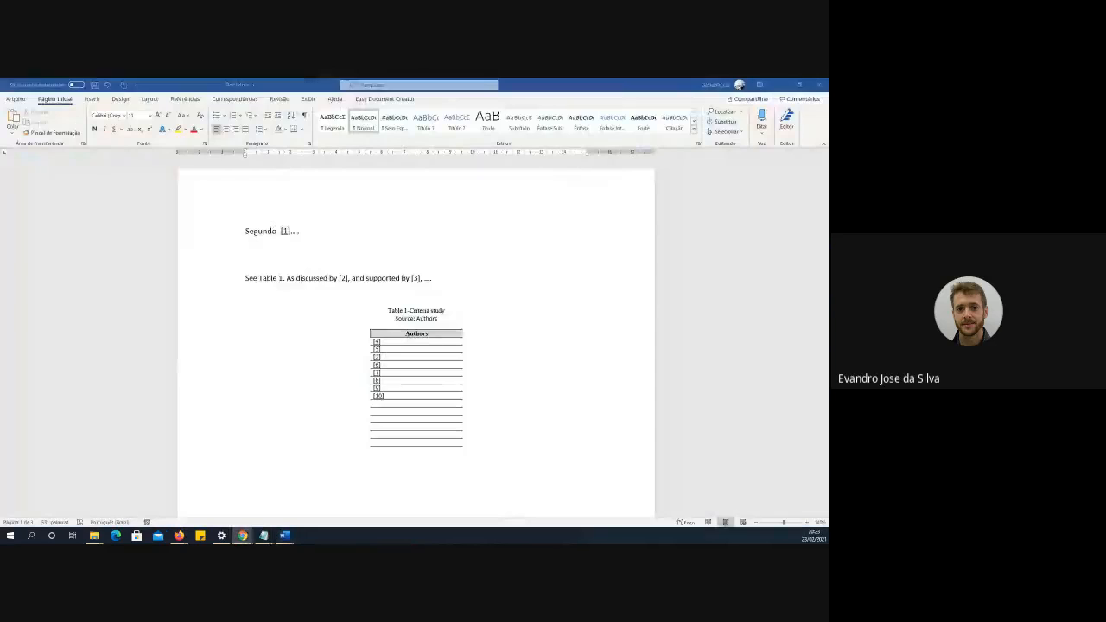